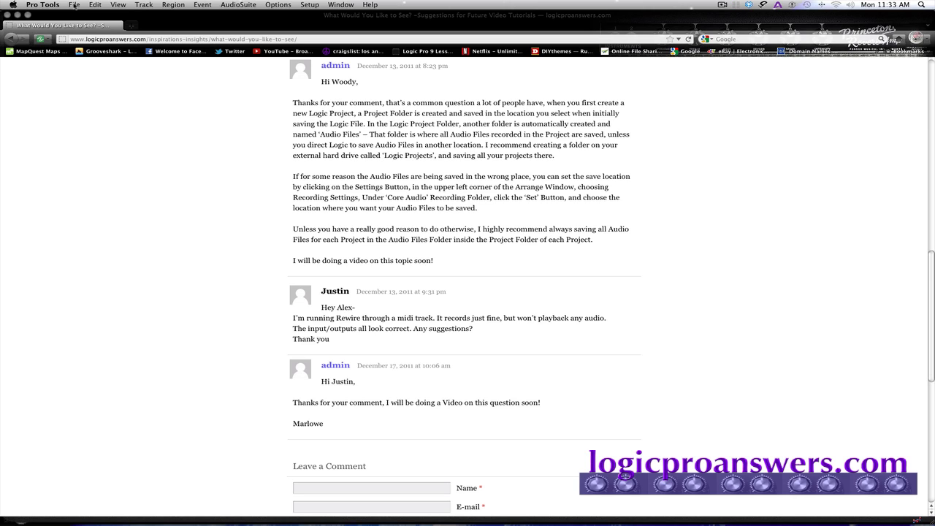
Step: Create a blank session named "Reason Template" on the Desktop
{"action": "left_click", "coordinate": [74, 5]}
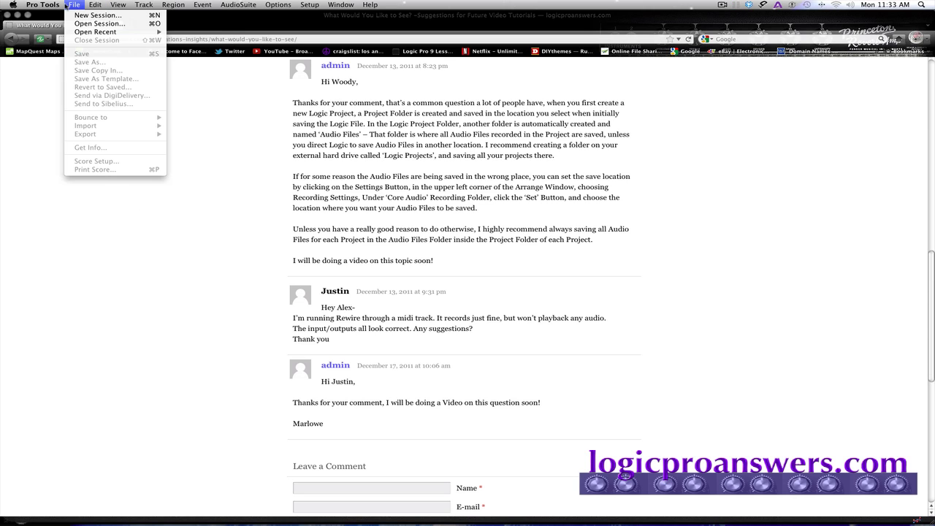
{"action": "left_click", "coordinate": [82, 16]}
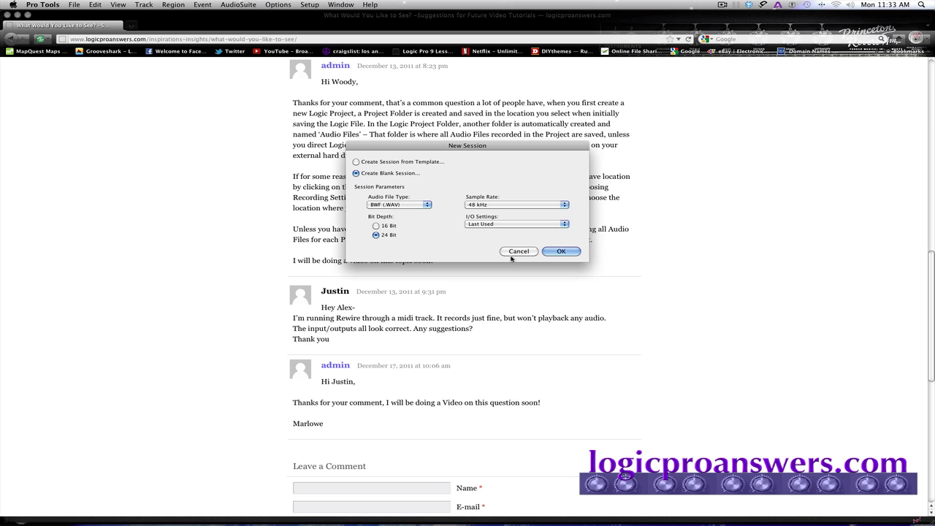
{"action": "left_click", "coordinate": [570, 253]}
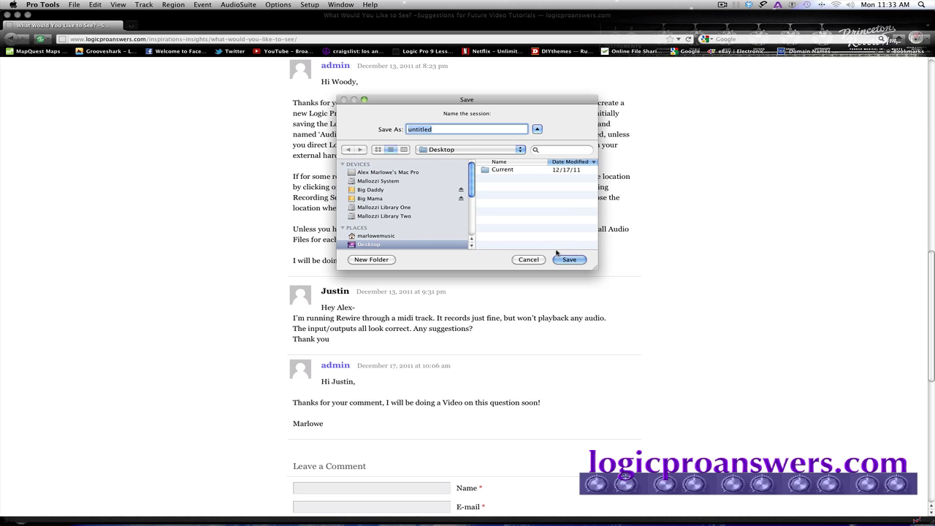
{"action": "type", "text": "Reason Template"}
{"action": "left_click", "coordinate": [569, 259]}
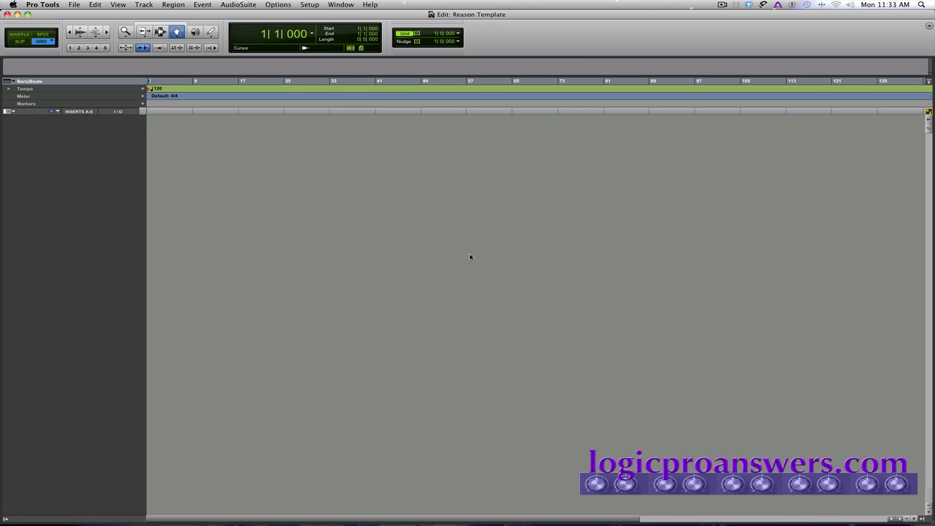
Step: Begin a new-tracks batch with four audio tracks using the Ticks timebase
{"action": "key", "text": "super+shift+n"}
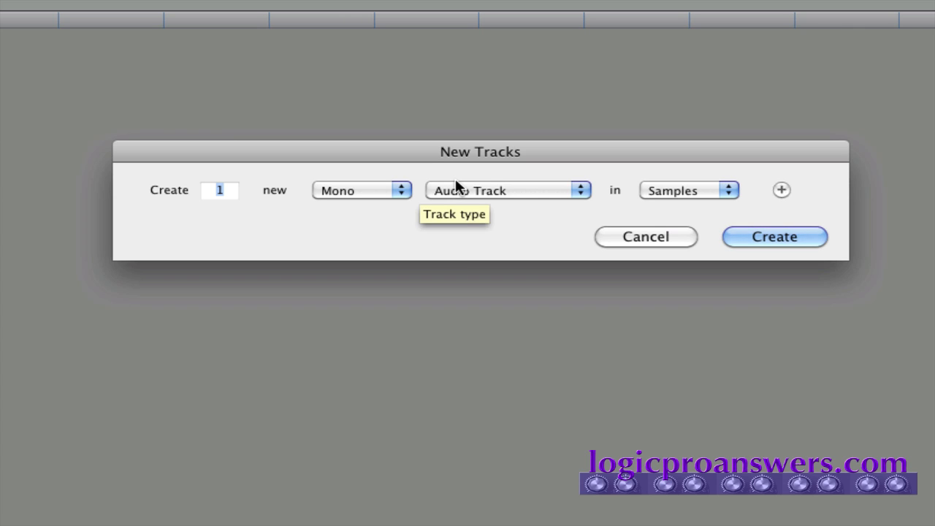
{"action": "type", "text": "4"}
{"action": "left_click", "coordinate": [524, 190]}
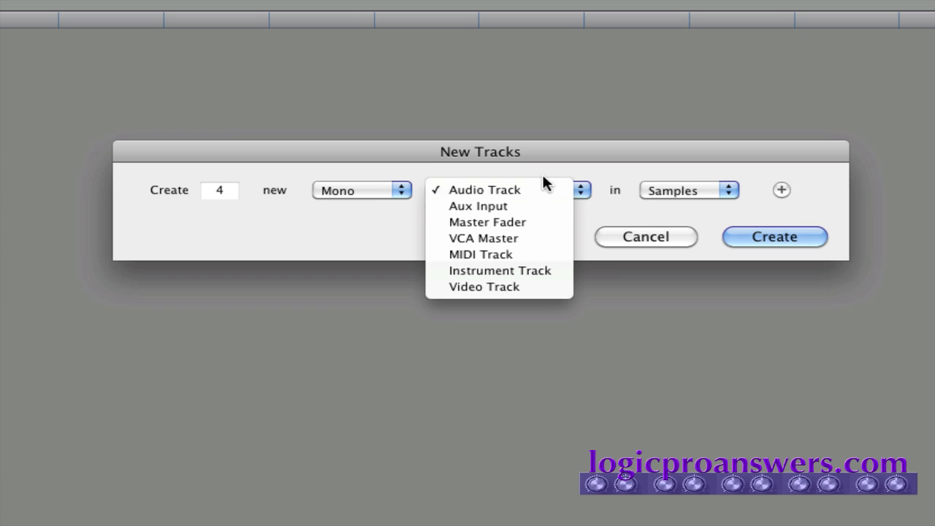
{"action": "left_click", "coordinate": [543, 176]}
{"action": "left_click", "coordinate": [686, 189]}
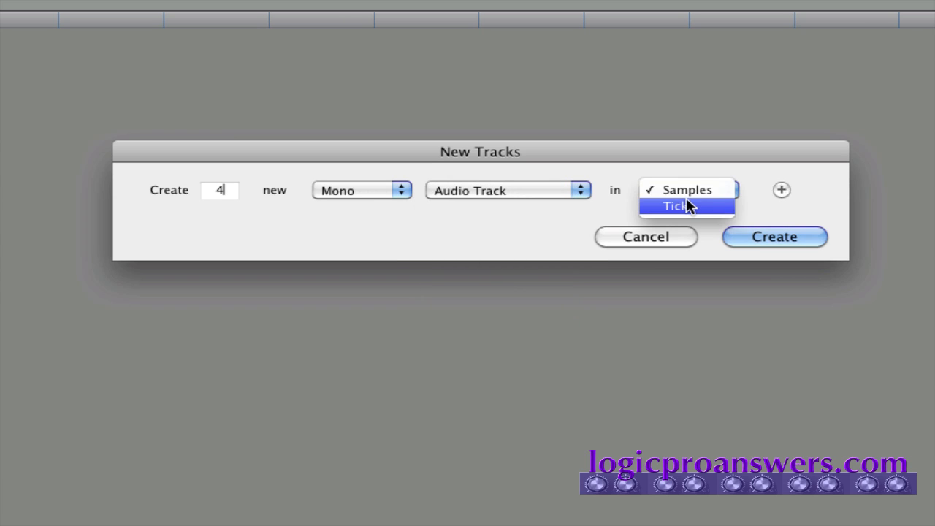
{"action": "left_click", "coordinate": [686, 205]}
Step: Set the four audio tracks to stereo and add a second row of four stereo instrument tracks in the batch
{"action": "left_click", "coordinate": [780, 190]}
{"action": "type", "text": "4"}
{"action": "left_click", "coordinate": [363, 223]}
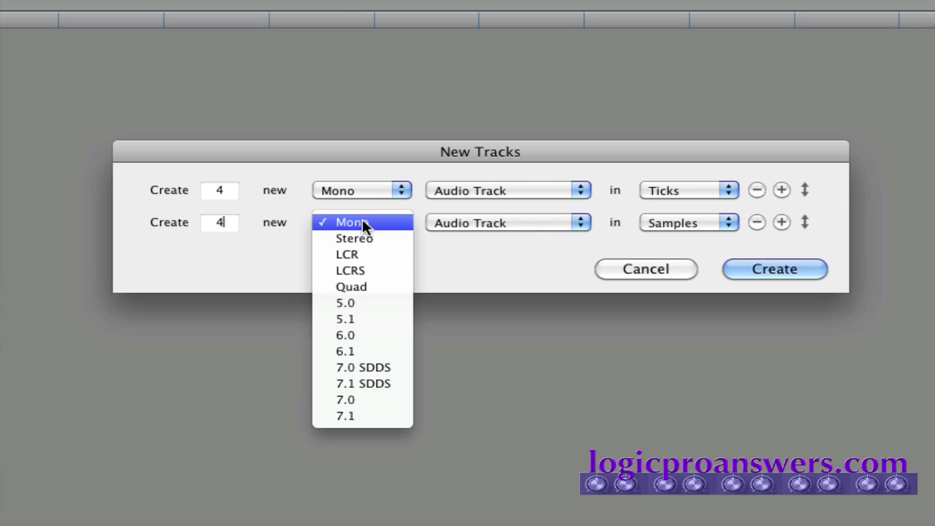
{"action": "left_click", "coordinate": [295, 204]}
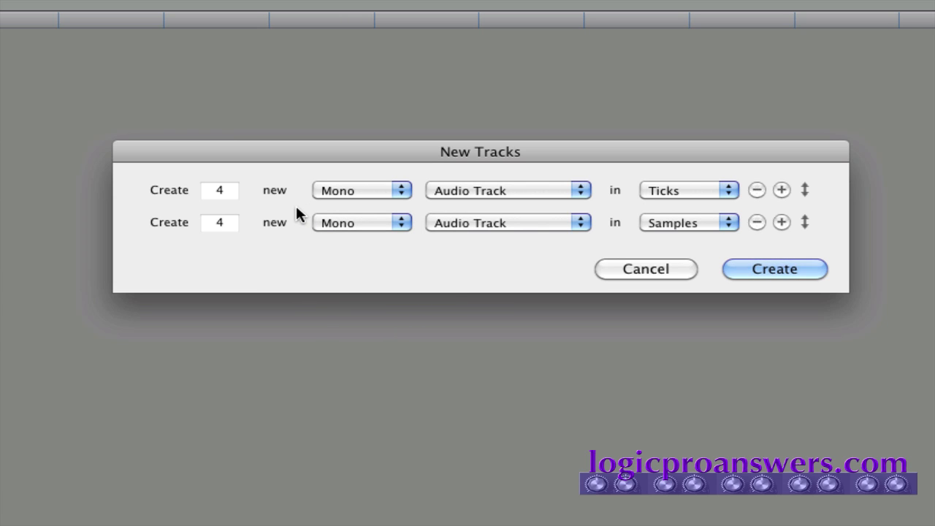
{"action": "left_click", "coordinate": [344, 193]}
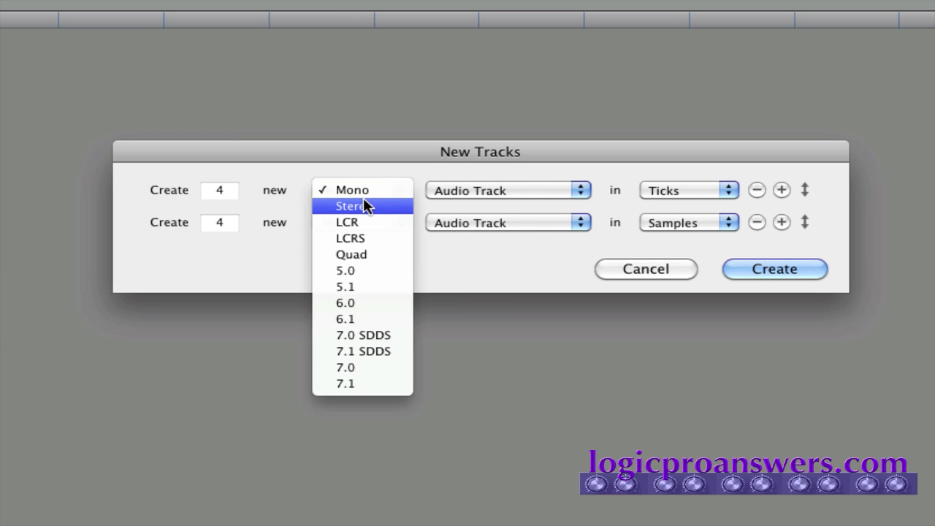
{"action": "left_click", "coordinate": [363, 206]}
{"action": "left_click", "coordinate": [363, 223]}
{"action": "left_click", "coordinate": [388, 237]}
{"action": "left_click", "coordinate": [500, 221]}
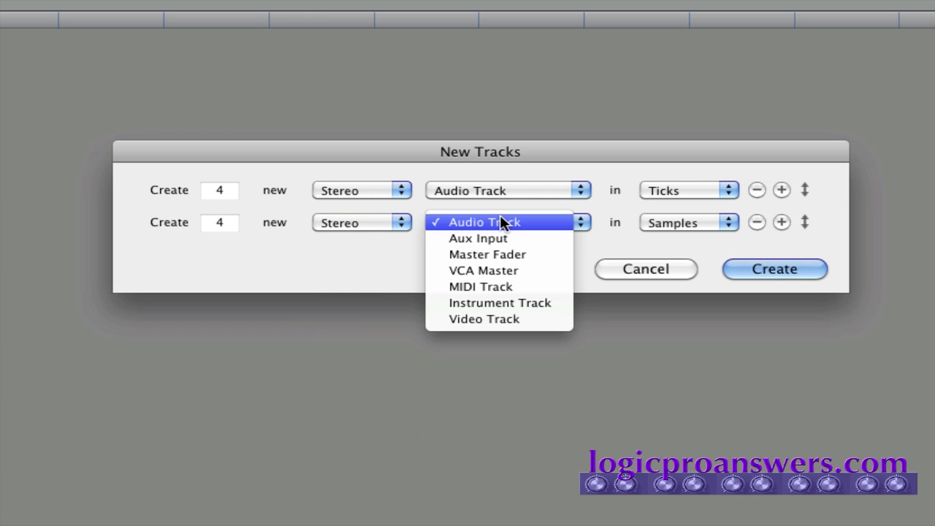
{"action": "left_click", "coordinate": [503, 301]}
Step: Add a third row of four MIDI tracks to the new-tracks batch
{"action": "left_click", "coordinate": [781, 223]}
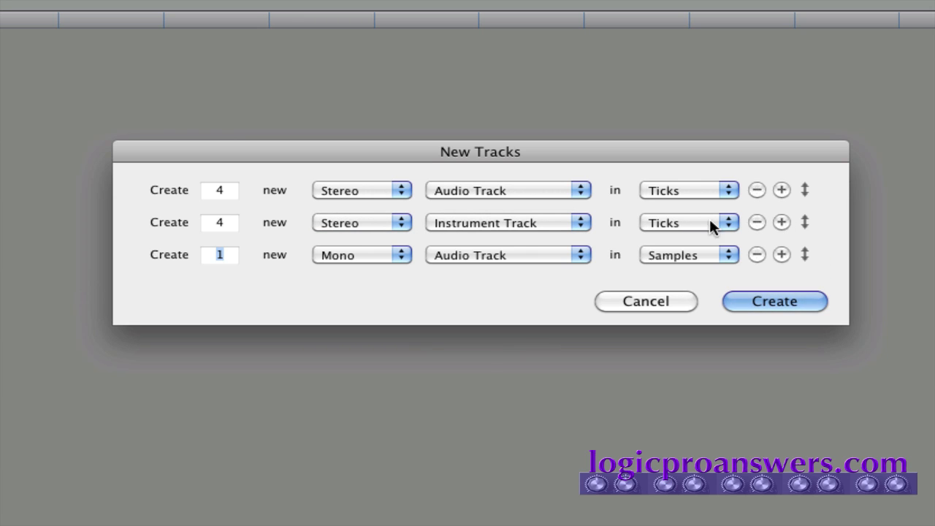
{"action": "type", "text": "4"}
{"action": "left_click", "coordinate": [380, 254]}
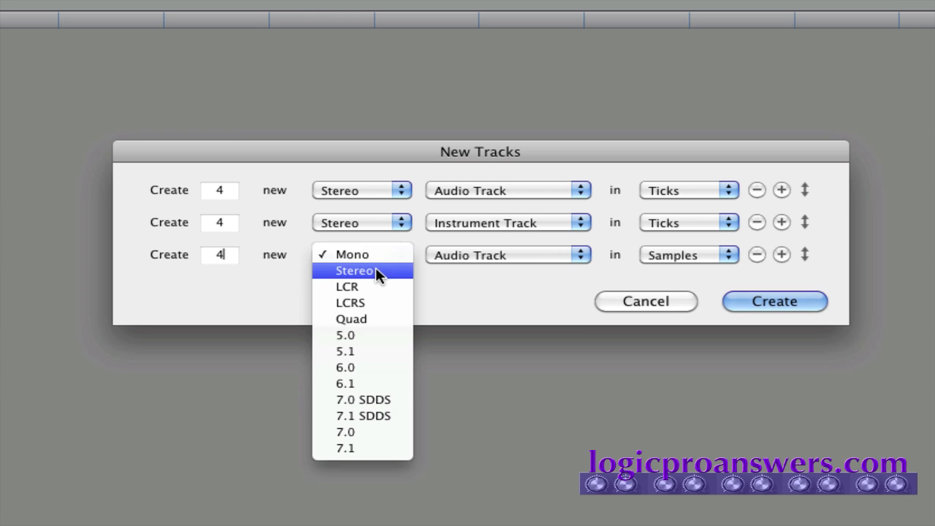
{"action": "left_click", "coordinate": [375, 269]}
{"action": "left_click", "coordinate": [491, 258]}
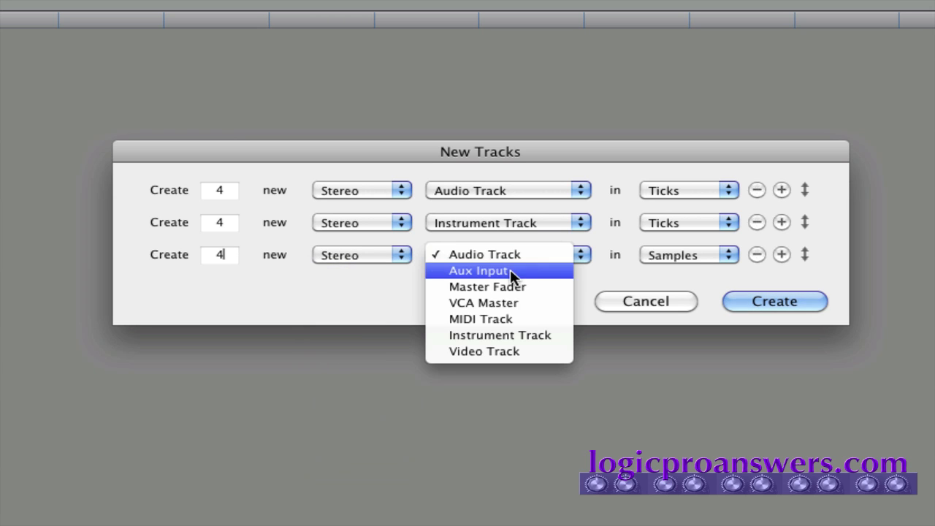
{"action": "left_click", "coordinate": [515, 316]}
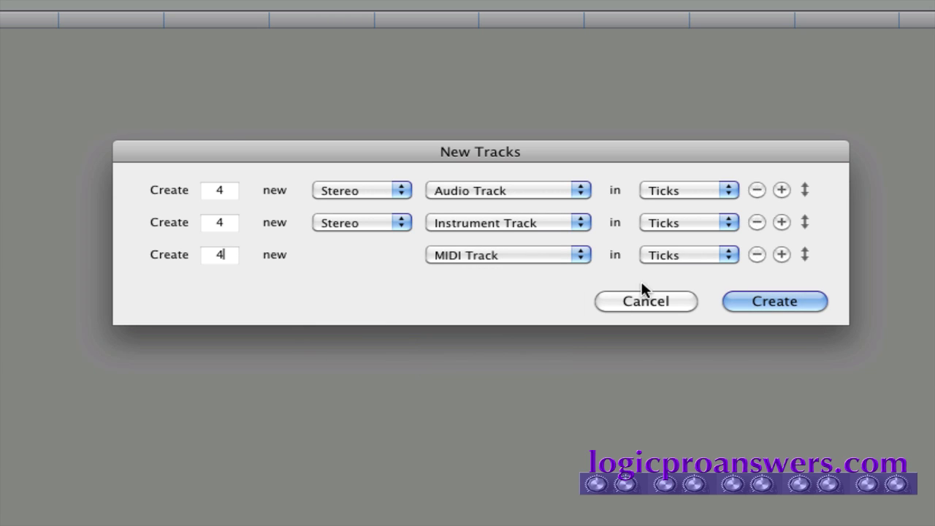
Step: Add one stereo Master Fader in Ticks as the fourth row and create all the tracks
{"action": "left_click", "coordinate": [780, 255]}
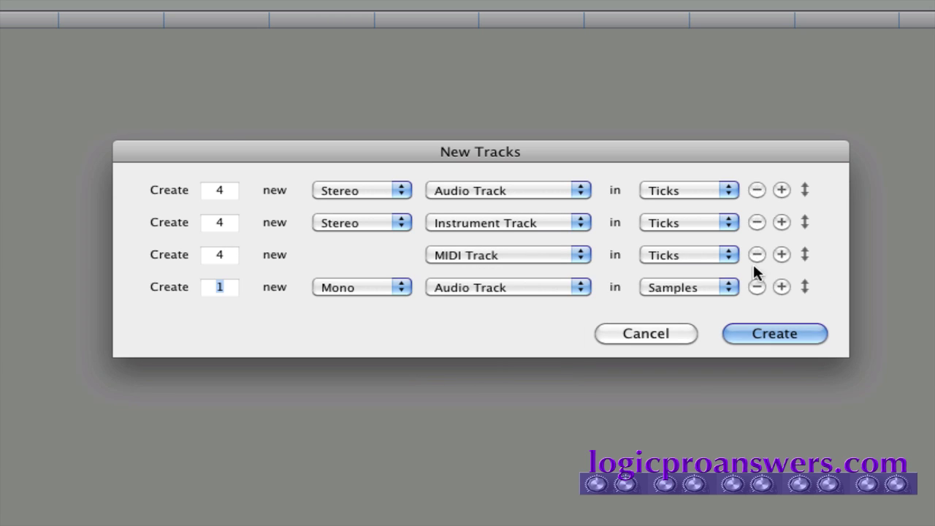
{"action": "left_click", "coordinate": [364, 287]}
{"action": "left_click", "coordinate": [336, 302]}
{"action": "left_click", "coordinate": [510, 285]}
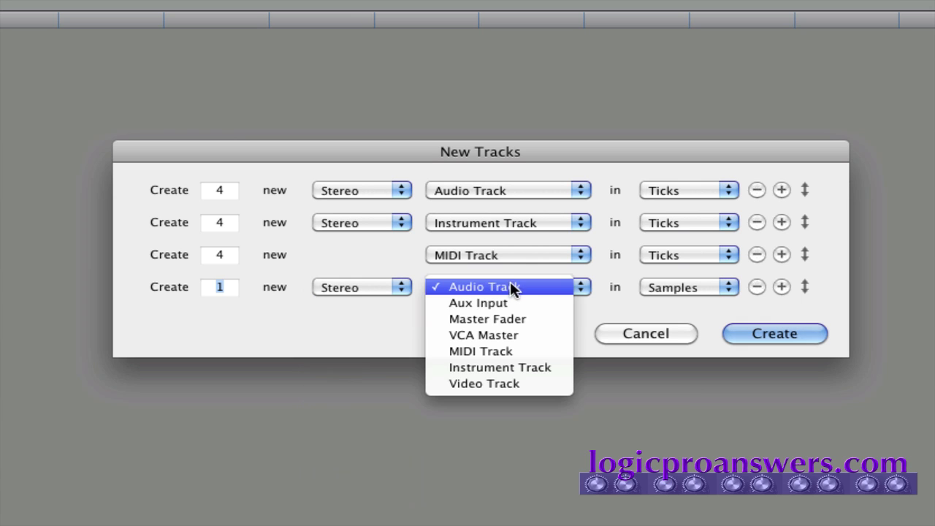
{"action": "left_click", "coordinate": [526, 319]}
{"action": "left_click", "coordinate": [692, 288]}
{"action": "left_click", "coordinate": [688, 299]}
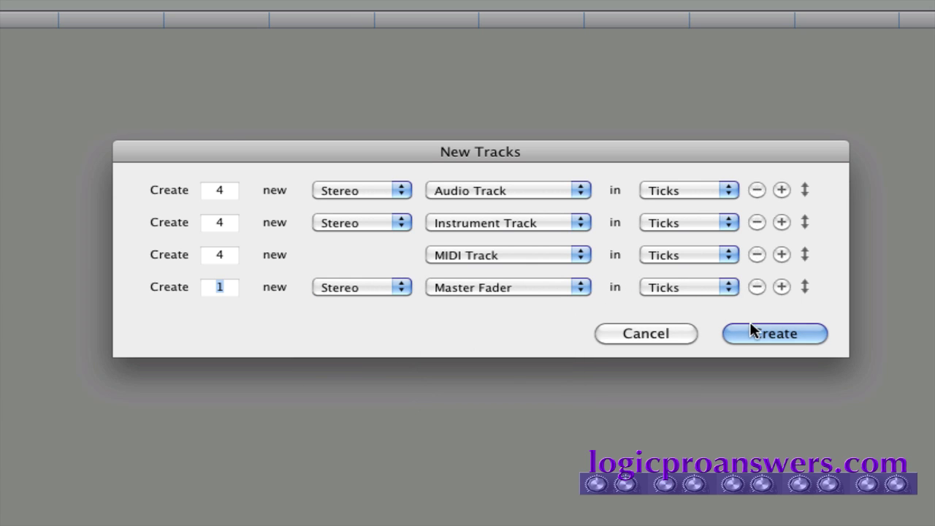
{"action": "left_click", "coordinate": [752, 333]}
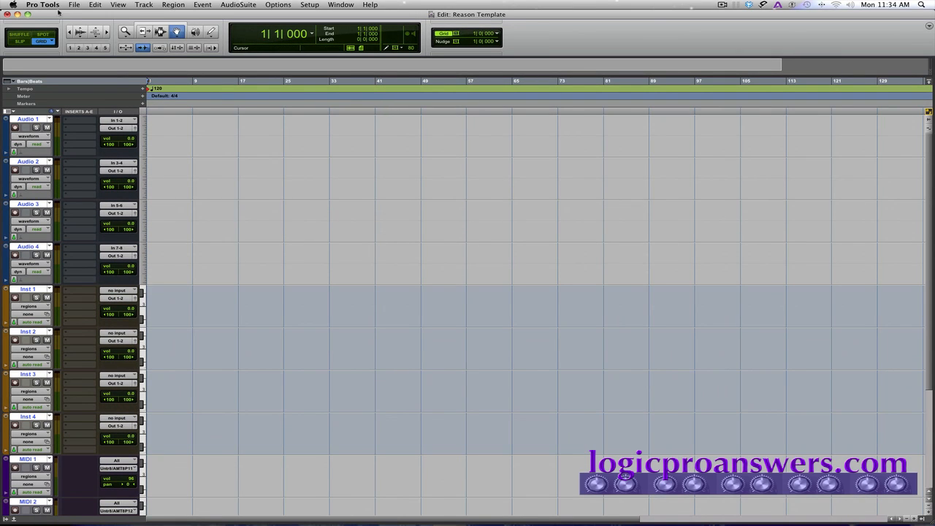
Step: Add a click track to the session
{"action": "left_click", "coordinate": [144, 5]}
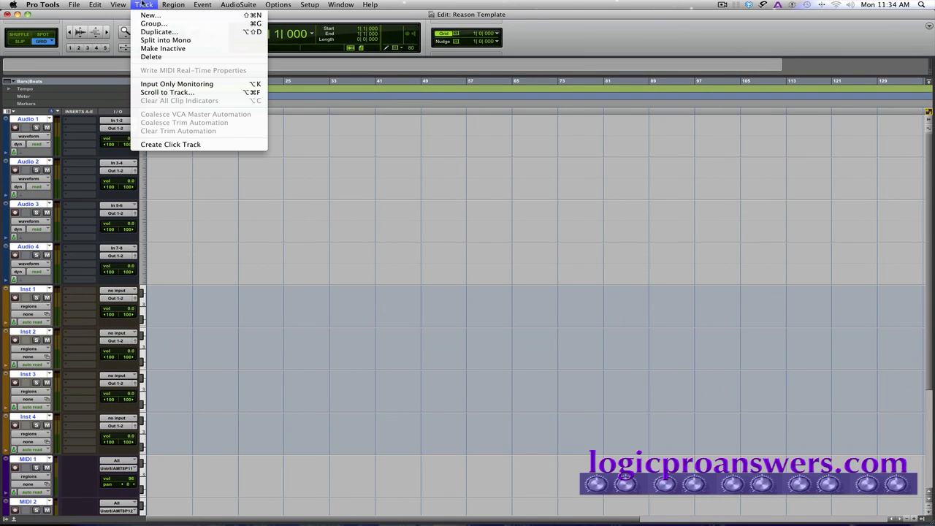
{"action": "left_click", "coordinate": [187, 144]}
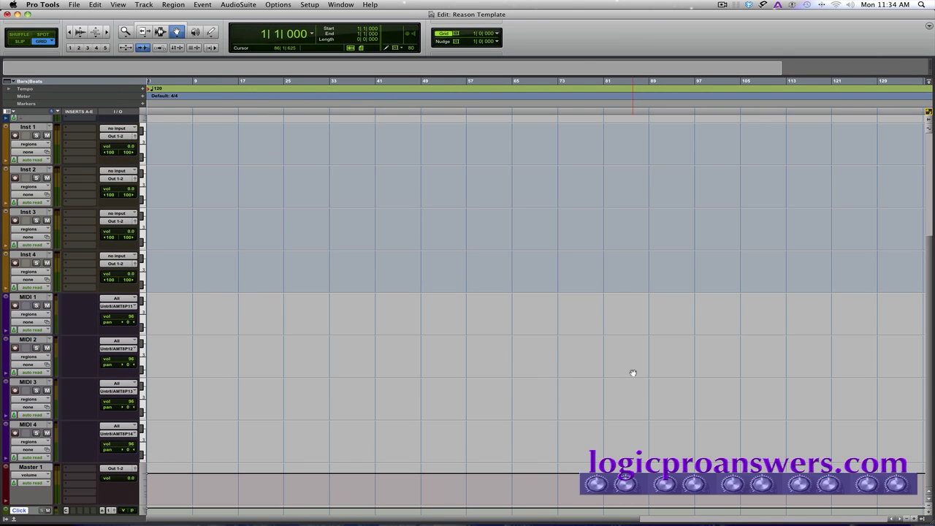
Step: Switch to Reason and open its Audio preferences
{"action": "left_click", "coordinate": [655, 508]}
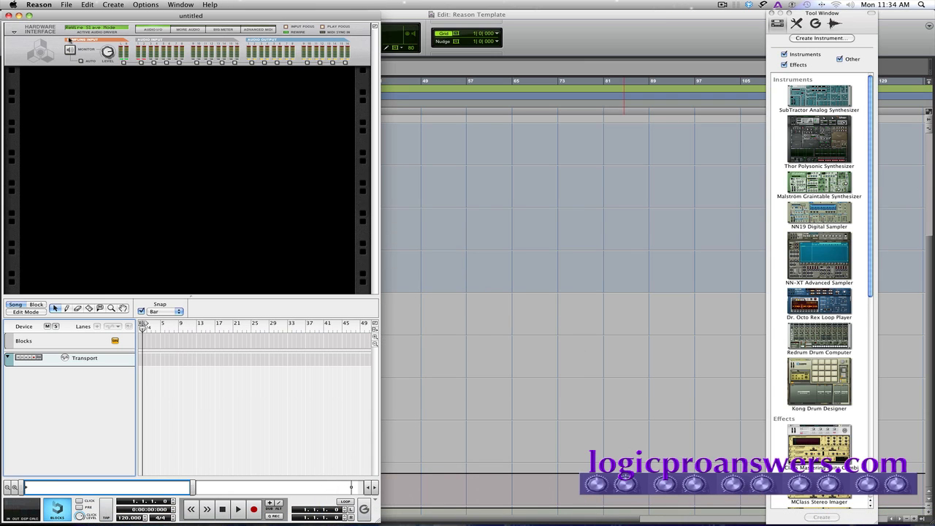
{"action": "left_click", "coordinate": [31, 5]}
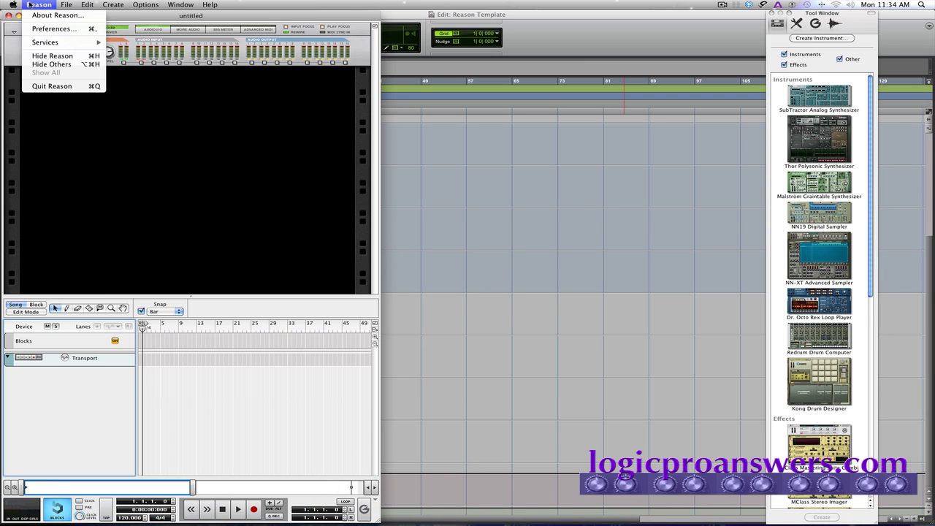
{"action": "left_click", "coordinate": [66, 30]}
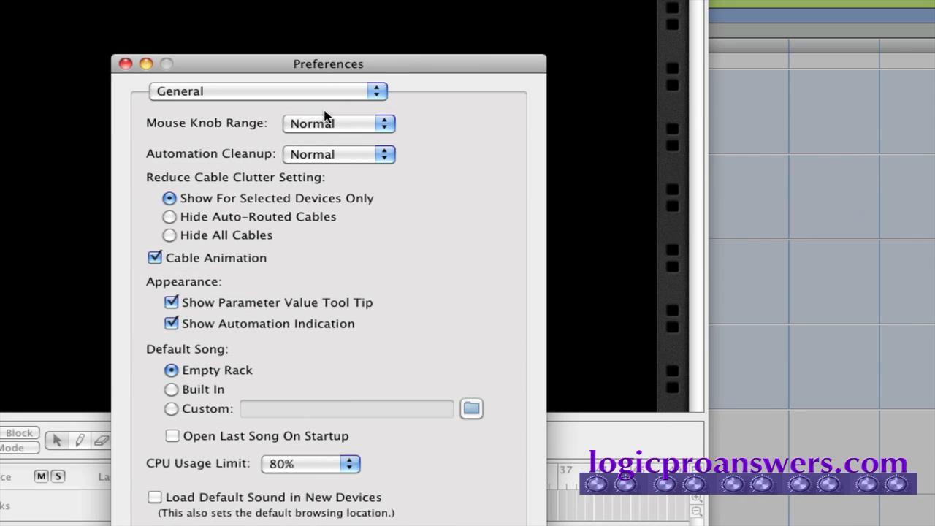
{"action": "left_click", "coordinate": [196, 135]}
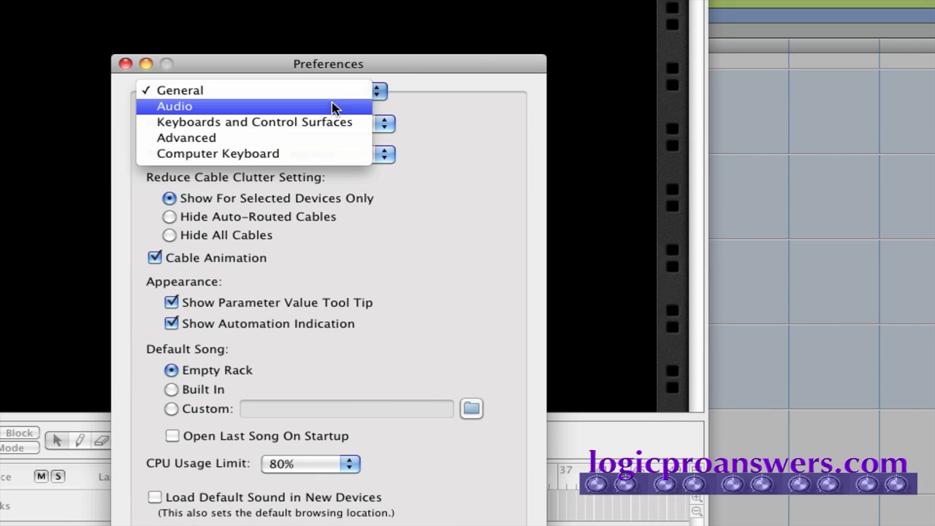
{"action": "left_click", "coordinate": [332, 107]}
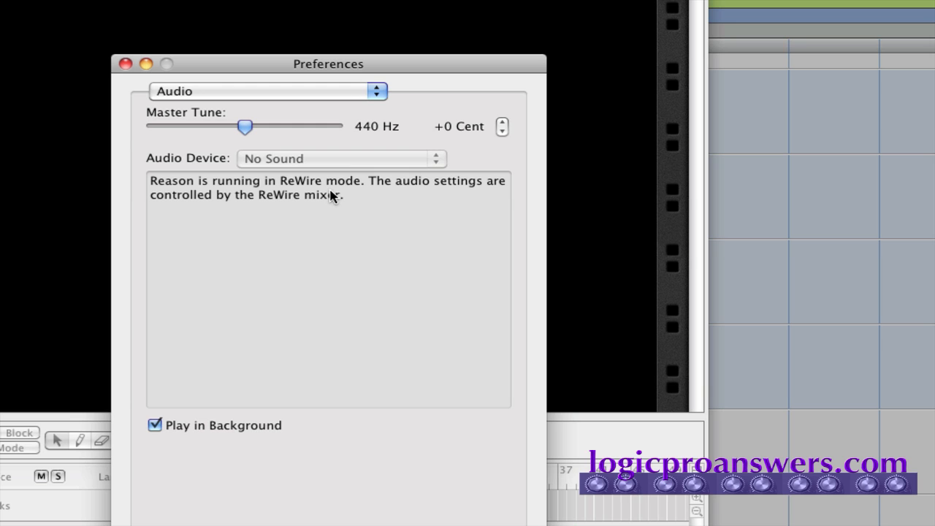
Step: Disable the M-Audio Oxygen 8 for use with Reason and set no master keyboard in the Keyboards and Control Surfaces preferences
{"action": "left_click", "coordinate": [355, 90]}
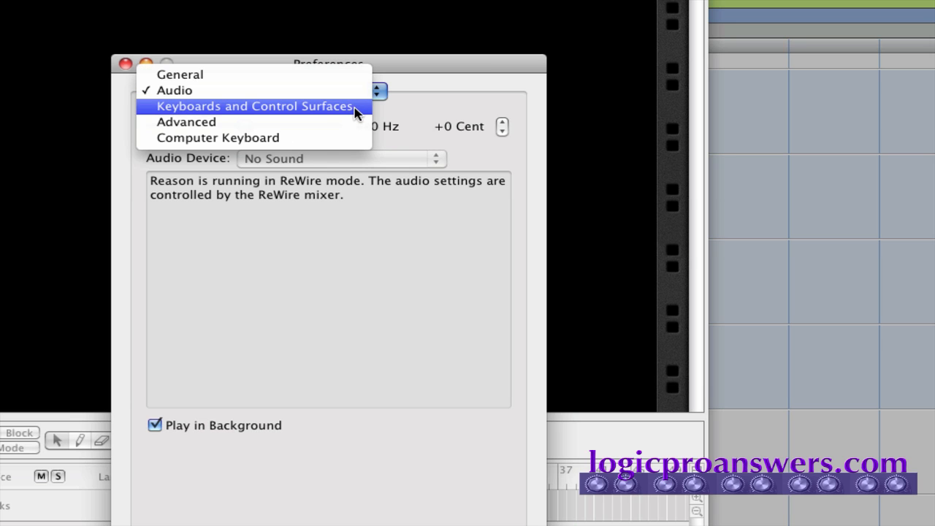
{"action": "left_click", "coordinate": [356, 109]}
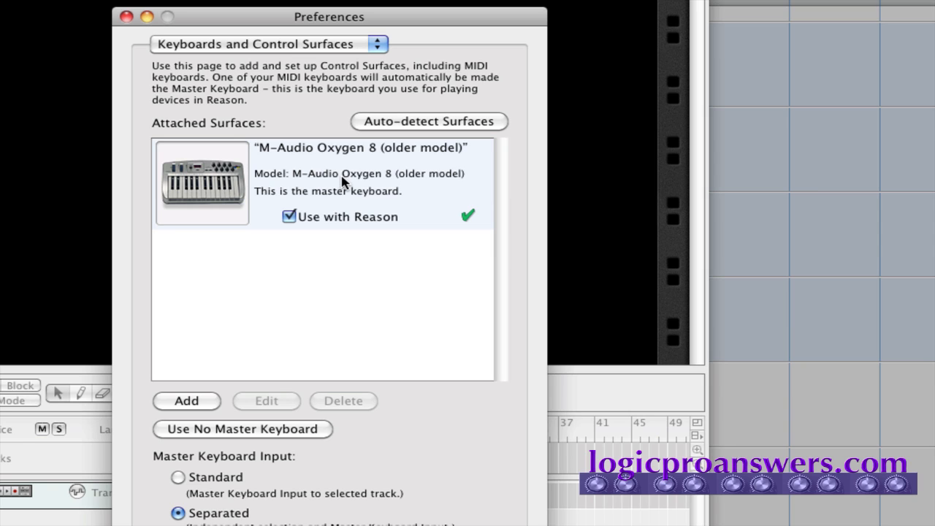
{"action": "left_click", "coordinate": [288, 217]}
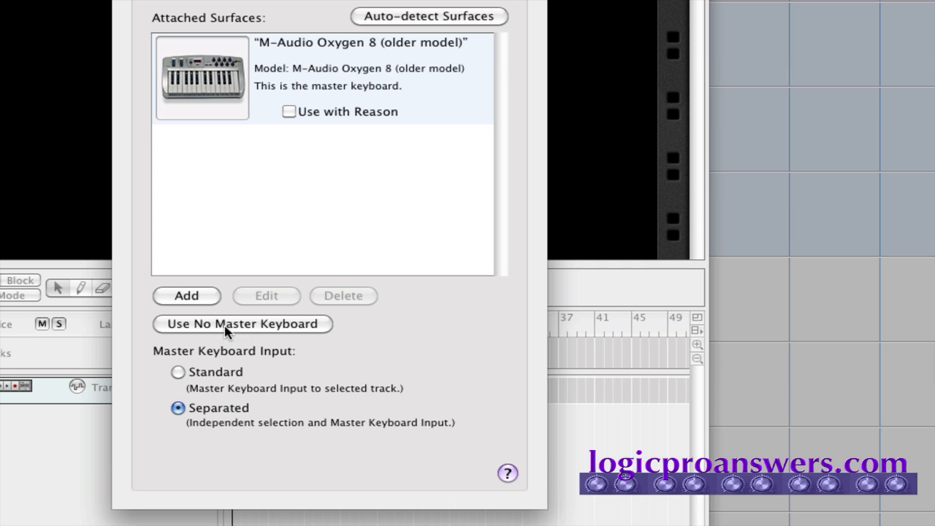
{"action": "left_click", "coordinate": [227, 331]}
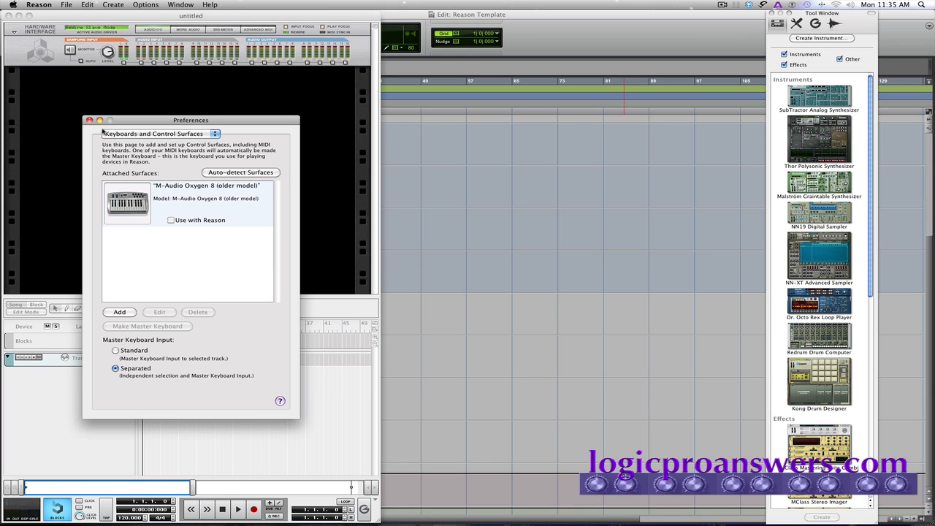
{"action": "left_click", "coordinate": [89, 120]}
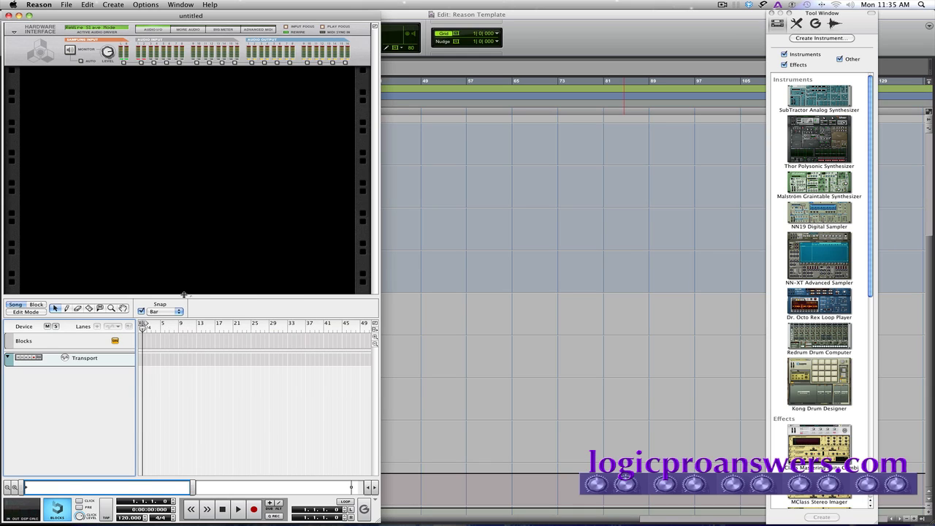
Step: Enlarge the rack over the sequencer area and add Thor, Malström, NN19 and Redrum devices one below another
{"action": "left_click_drag", "start_coordinate": [183, 295], "coordinate": [196, 465]}
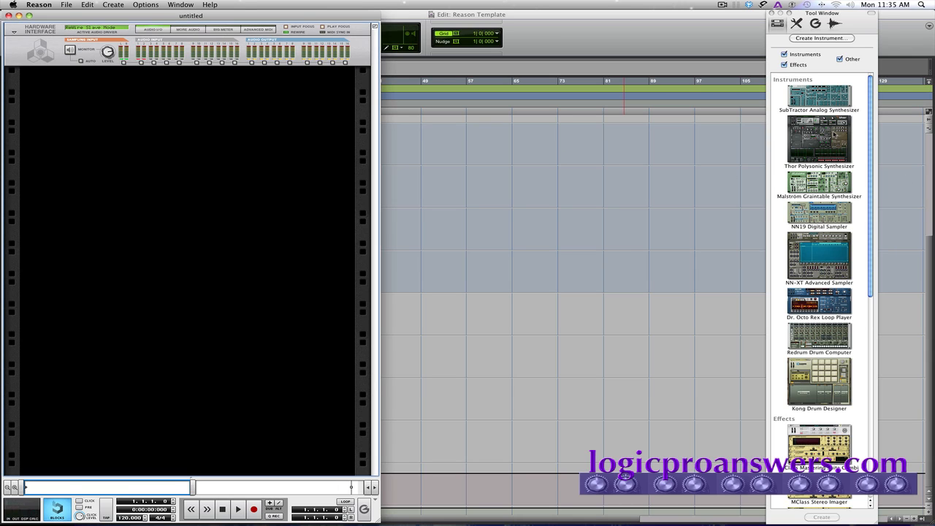
{"action": "left_click_drag", "start_coordinate": [834, 135], "coordinate": [254, 139]}
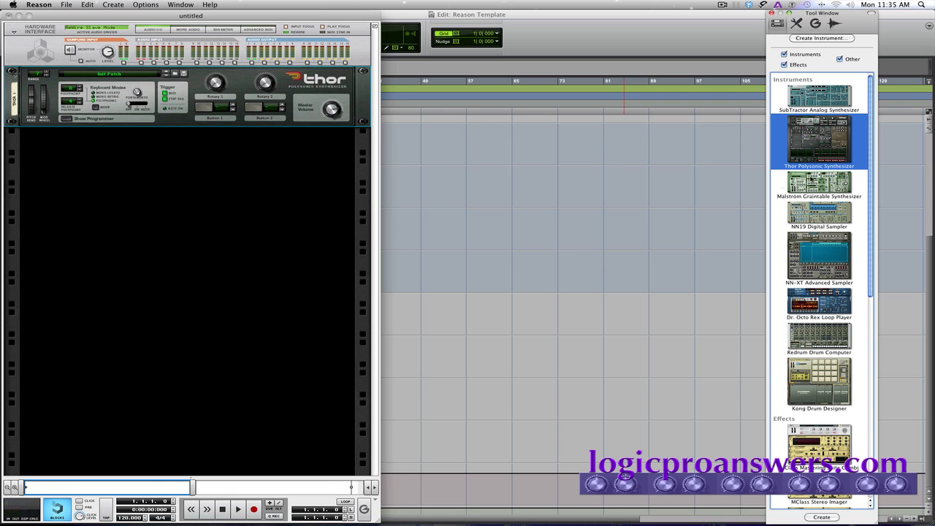
{"action": "left_click_drag", "start_coordinate": [819, 183], "coordinate": [233, 185]}
{"action": "left_click_drag", "start_coordinate": [821, 213], "coordinate": [214, 302]}
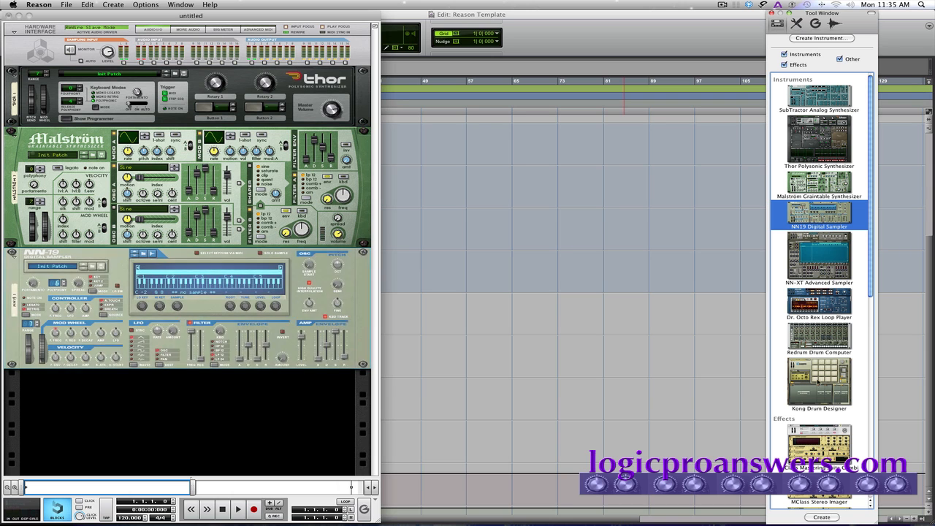
{"action": "left_click_drag", "start_coordinate": [819, 336], "coordinate": [246, 409]}
{"action": "scroll", "coordinate": [93, 53], "scroll_direction": "up", "scroll_amount": 3}
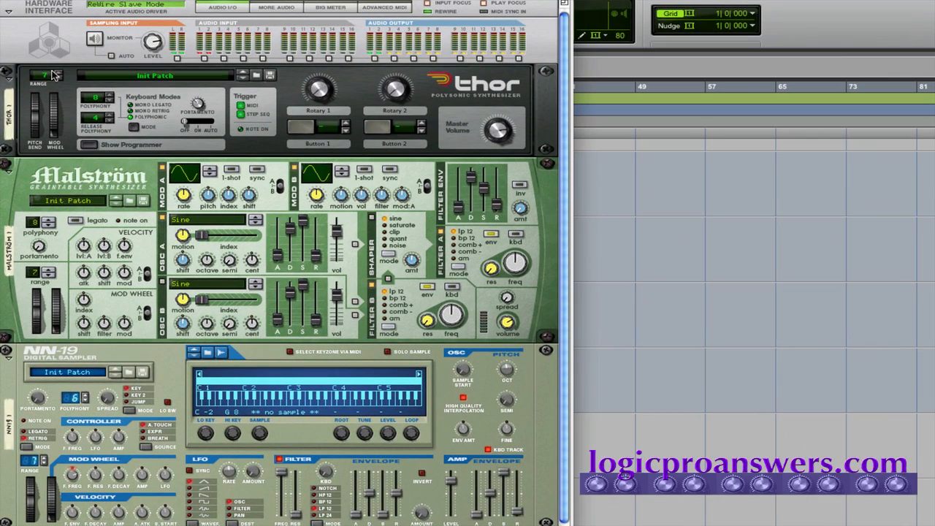
Step: Load the Epic Poly patch into Thor and the Dystant Strings patch into Malström
{"action": "left_click", "coordinate": [257, 77]}
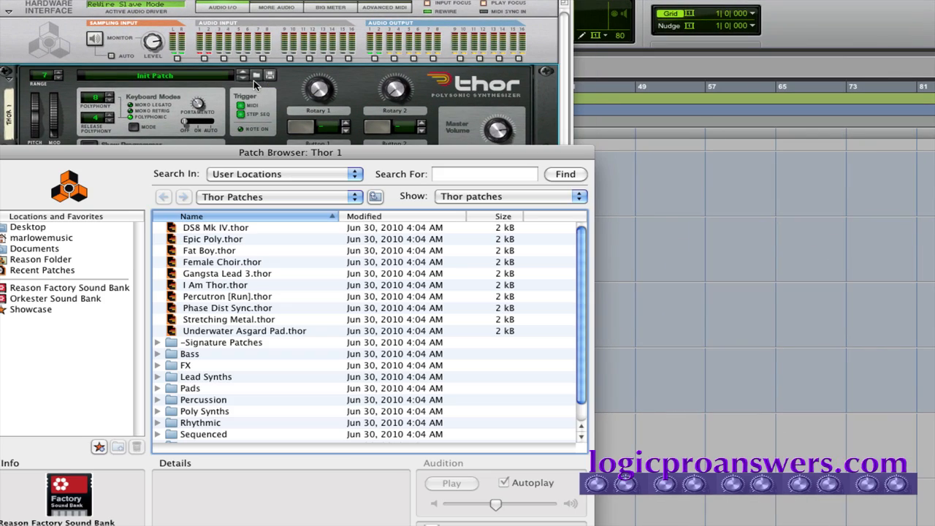
{"action": "double_click", "coordinate": [212, 239]}
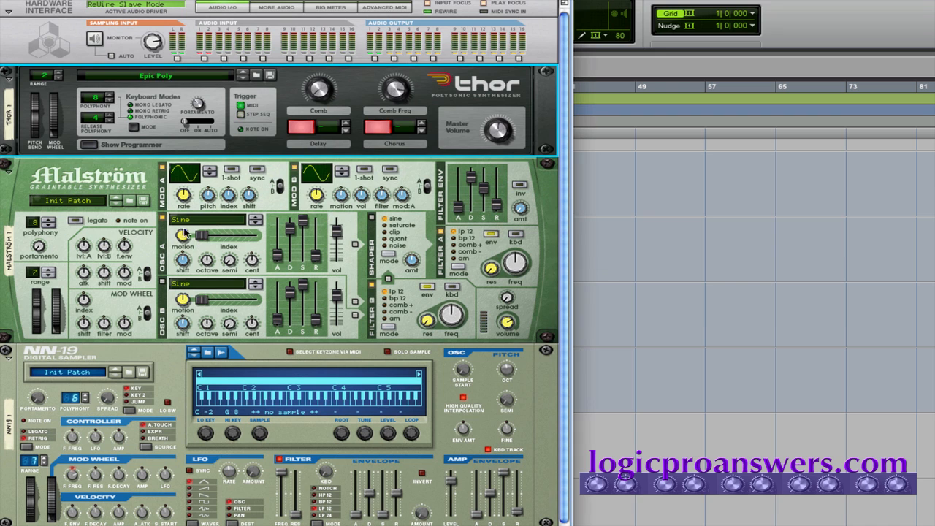
{"action": "left_click", "coordinate": [142, 201]}
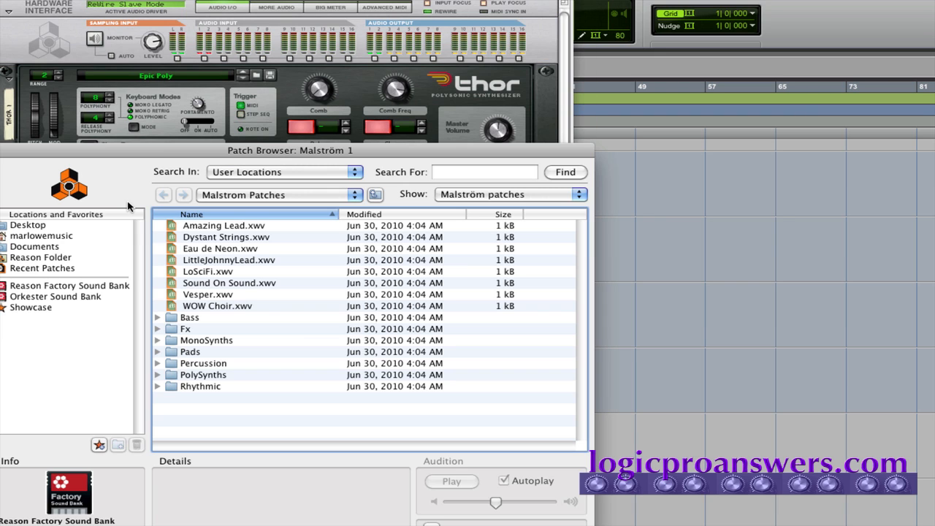
{"action": "double_click", "coordinate": [209, 239]}
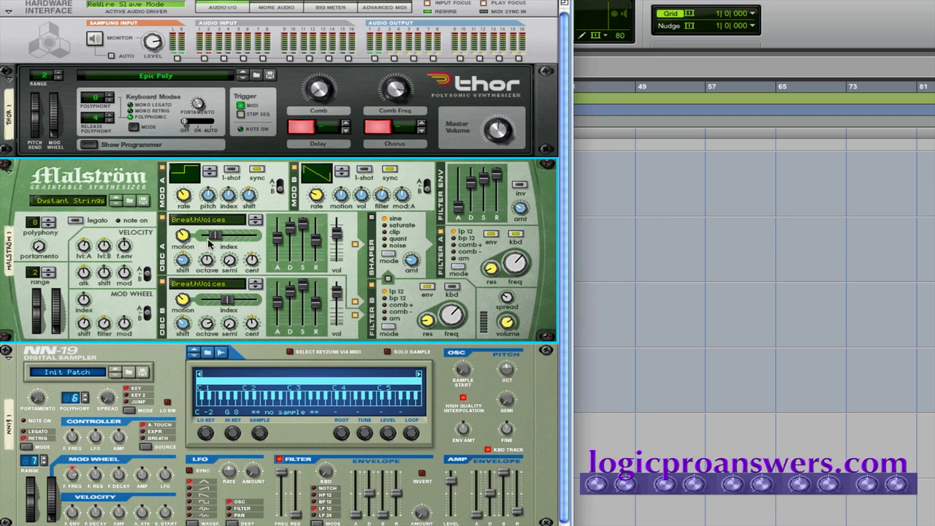
Step: Load the BASSOON patch into the NN19 sampler and the UK Underground 4 kit into Redrum
{"action": "left_click", "coordinate": [128, 373]}
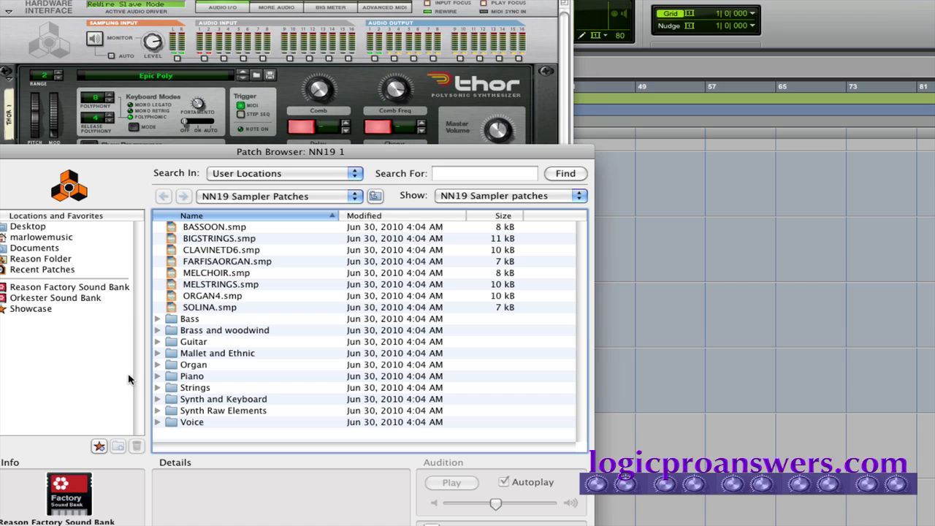
{"action": "double_click", "coordinate": [210, 227]}
{"action": "scroll", "coordinate": [249, 436], "scroll_direction": "down", "scroll_amount": 5}
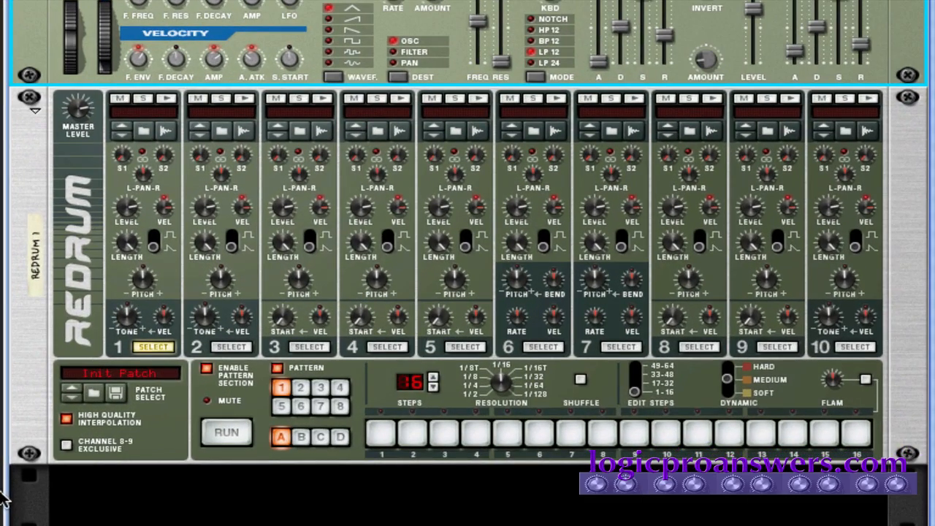
{"action": "left_click", "coordinate": [94, 393]}
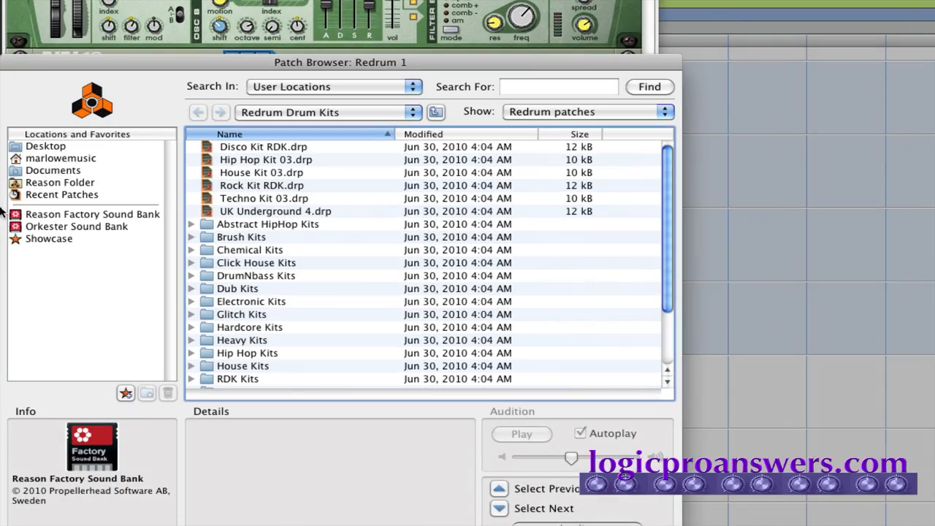
{"action": "left_click", "coordinate": [146, 209]}
{"action": "double_click", "coordinate": [252, 211]}
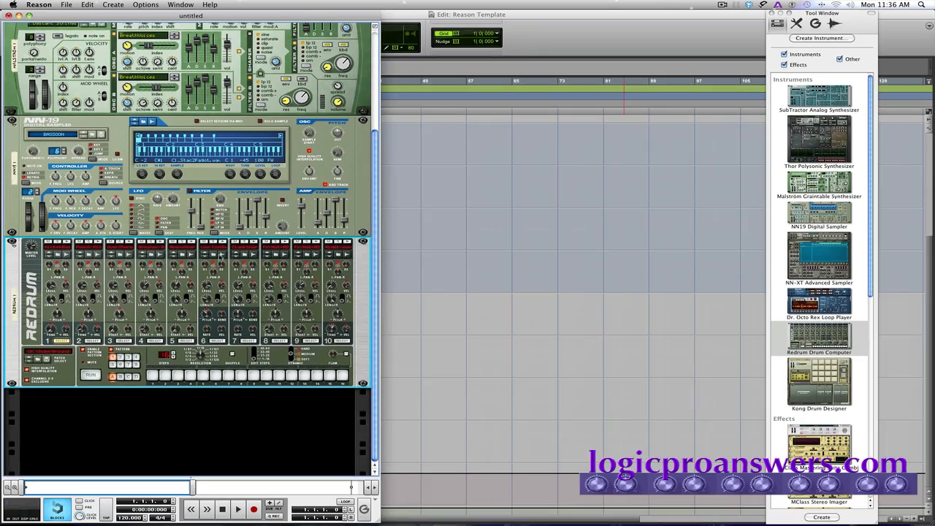
Step: On the rear of the rack, cable the stereo outputs of Malström, NN19 and Redrum to hardware interface outputs 3-4, 5-6 and 7-8
{"action": "scroll", "coordinate": [152, 293], "scroll_direction": "up", "scroll_amount": 4}
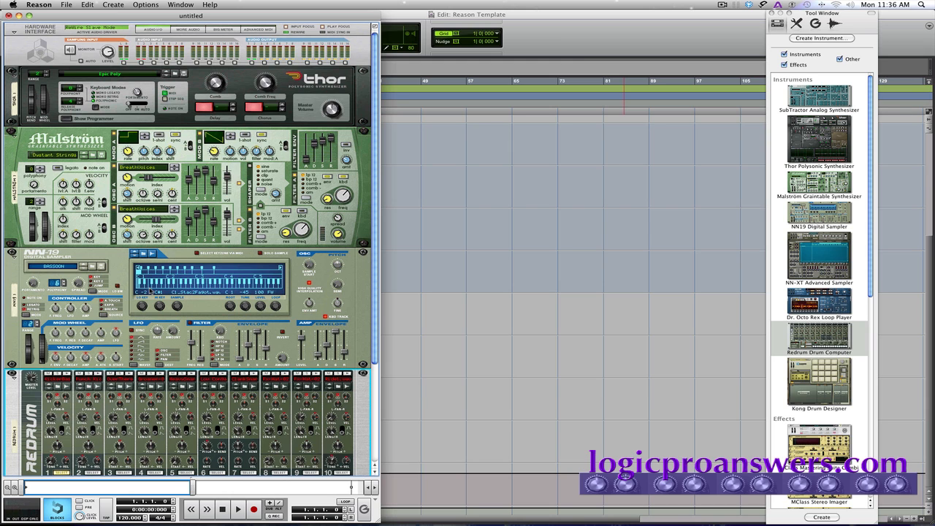
{"action": "key", "text": "Tab"}
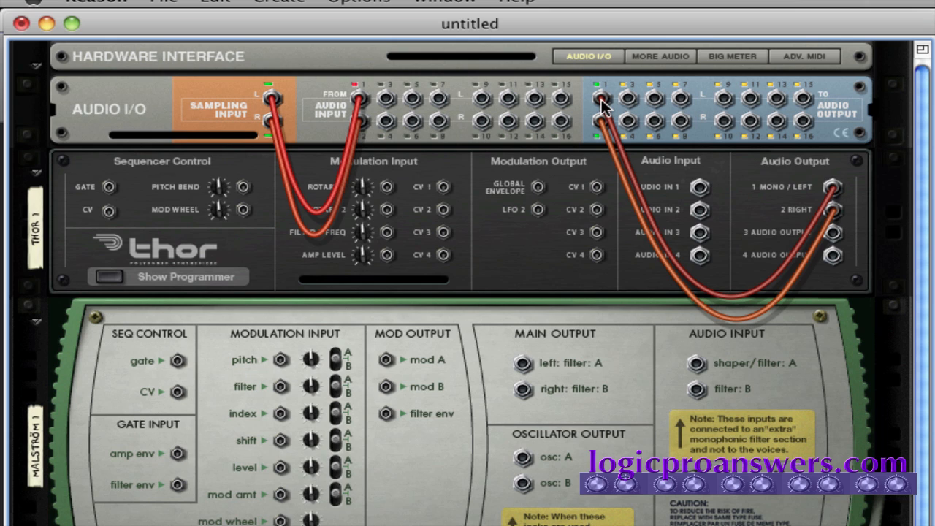
{"action": "mouse_move", "coordinate": [602, 104]}
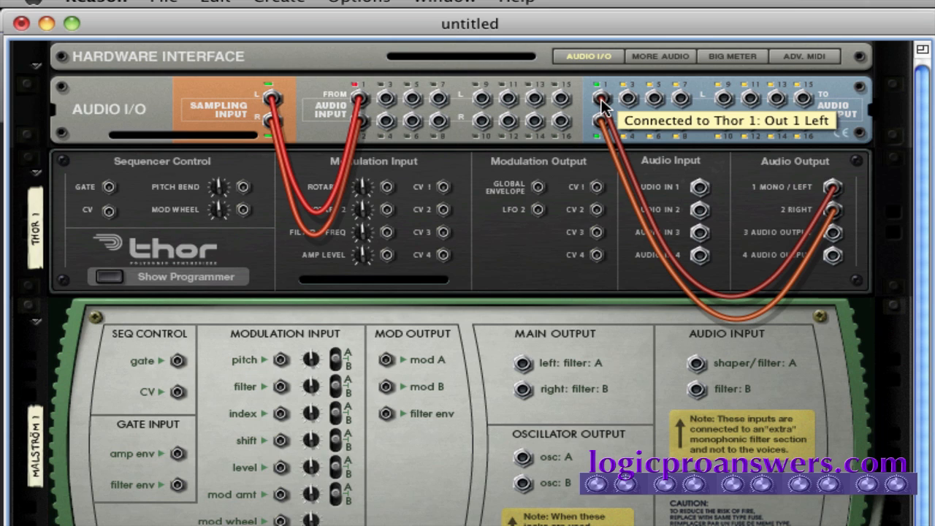
{"action": "left_click", "coordinate": [527, 367]}
{"action": "left_click_drag", "start_coordinate": [528, 367], "coordinate": [633, 104]}
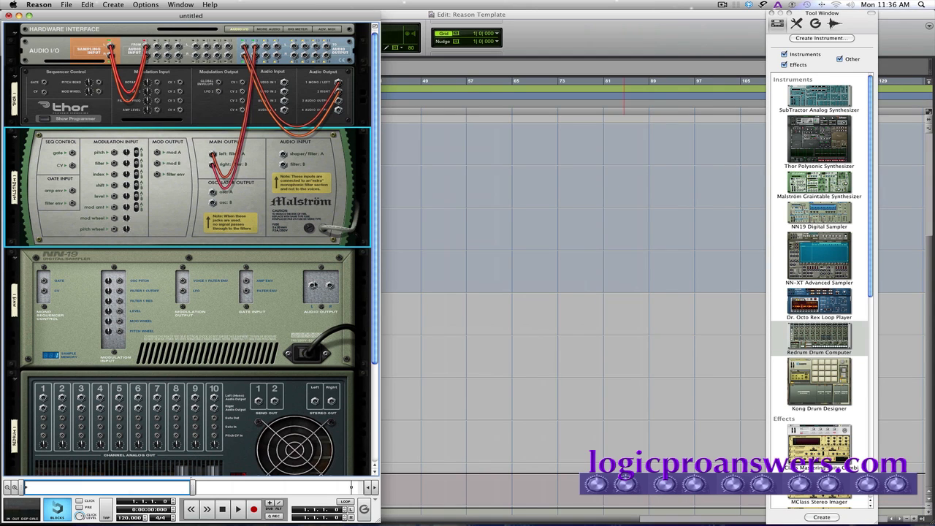
{"action": "left_click_drag", "start_coordinate": [313, 287], "coordinate": [265, 46]}
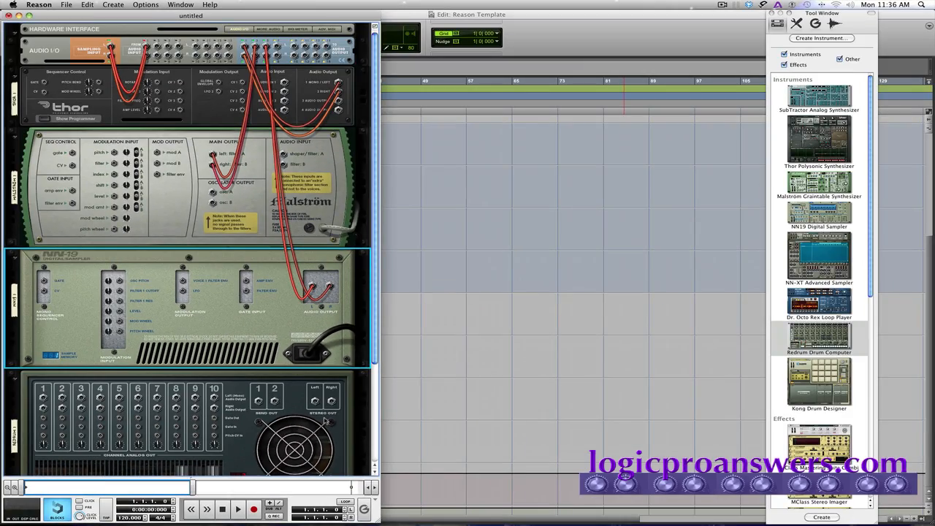
{"action": "left_click_drag", "start_coordinate": [315, 402], "coordinate": [282, 49]}
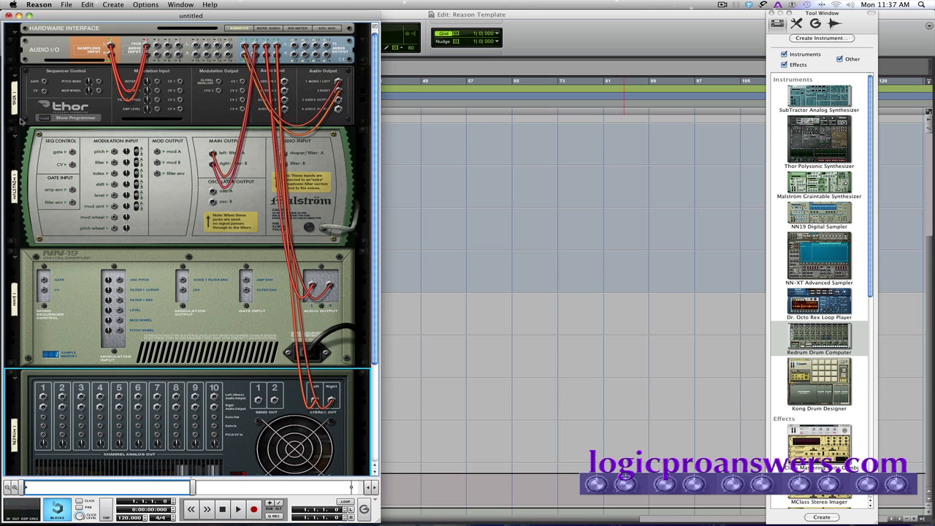
{"action": "key", "text": "Tab"}
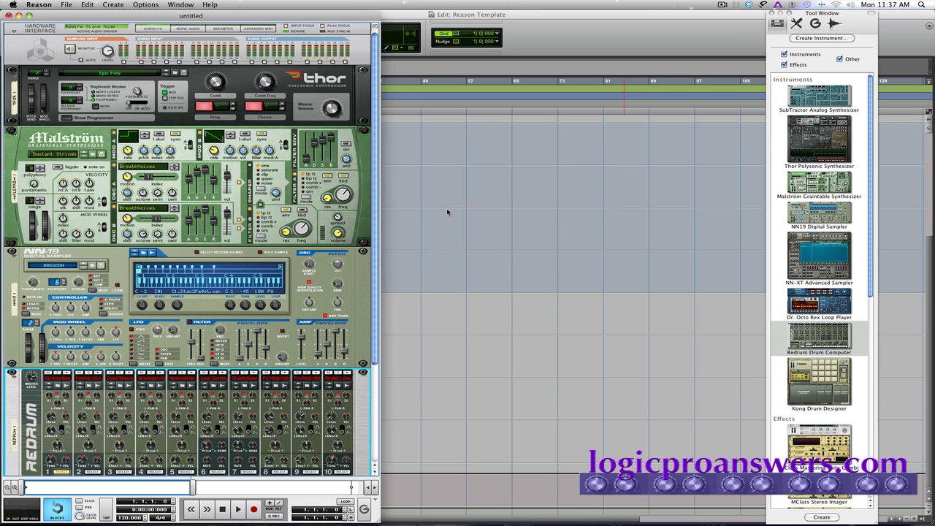
Step: Switch to Pro Tools and rename the four instrument tracks Thor, Malstrom, NN-19 and Redrum
{"action": "left_click", "coordinate": [447, 212]}
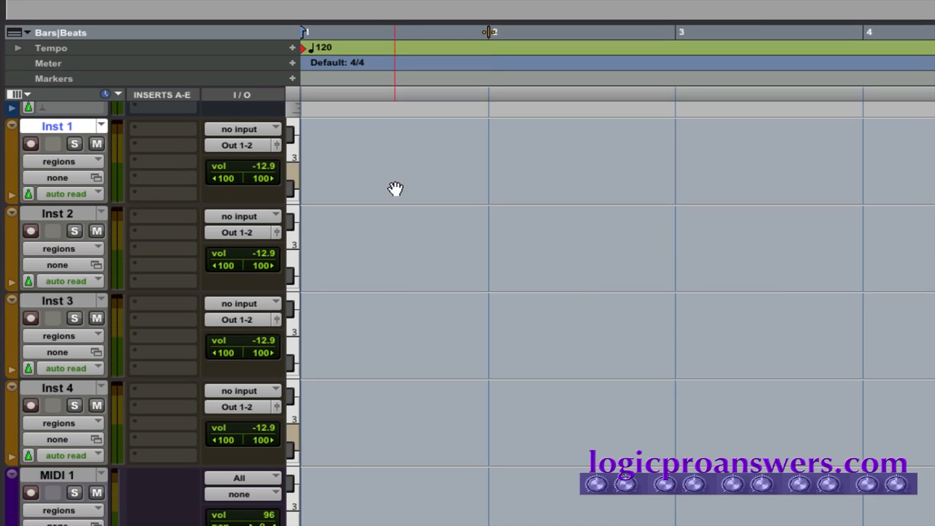
{"action": "double_click", "coordinate": [57, 128]}
{"action": "left_click_drag", "start_coordinate": [829, 163], "coordinate": [350, 131]}
{"action": "type", "text": "Thor"}
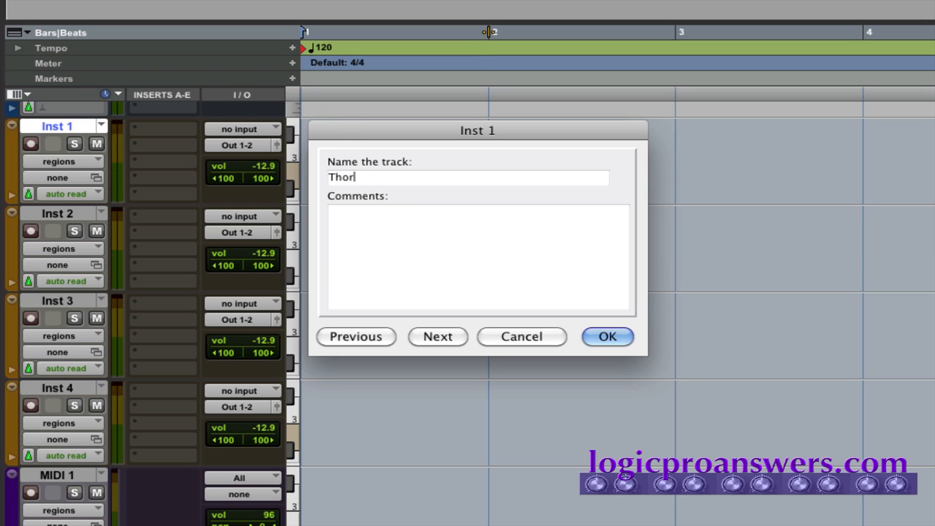
{"action": "left_click", "coordinate": [436, 338]}
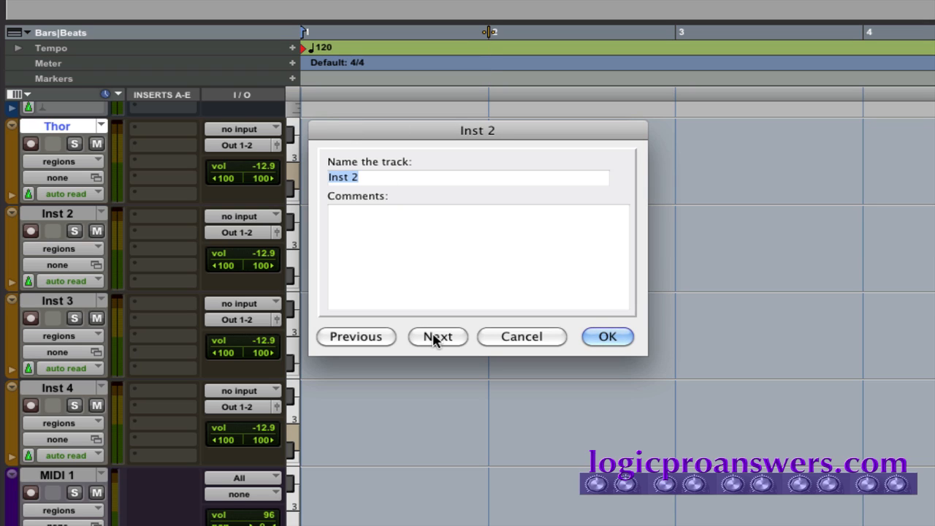
{"action": "type", "text": "Malstrom"}
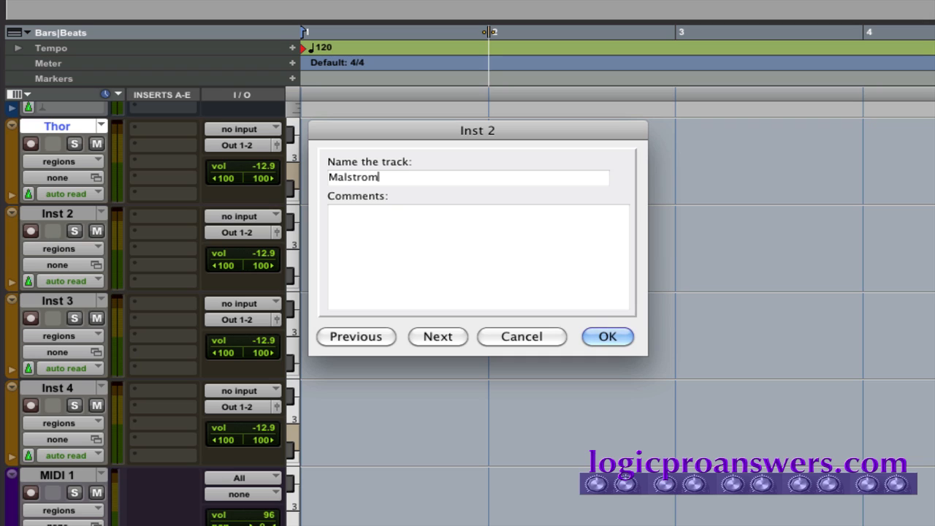
{"action": "left_click", "coordinate": [438, 341]}
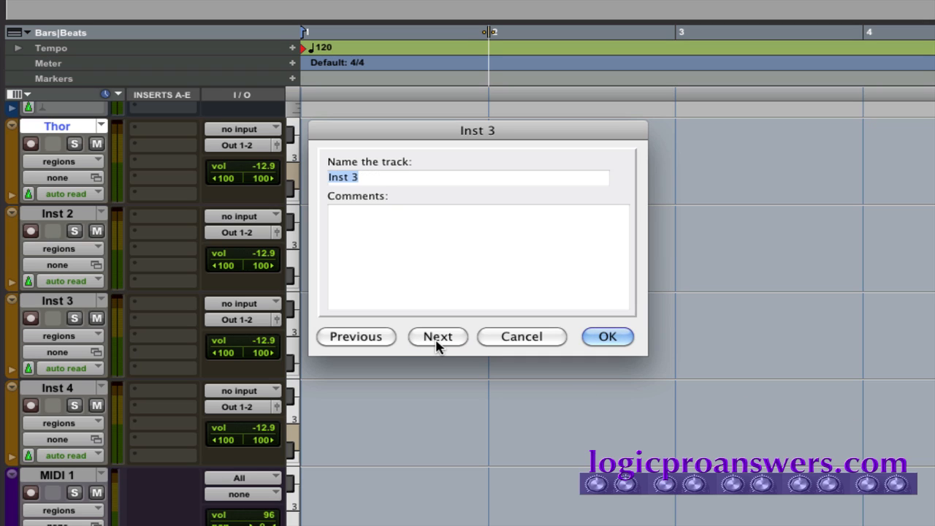
{"action": "type", "text": "NN-19"}
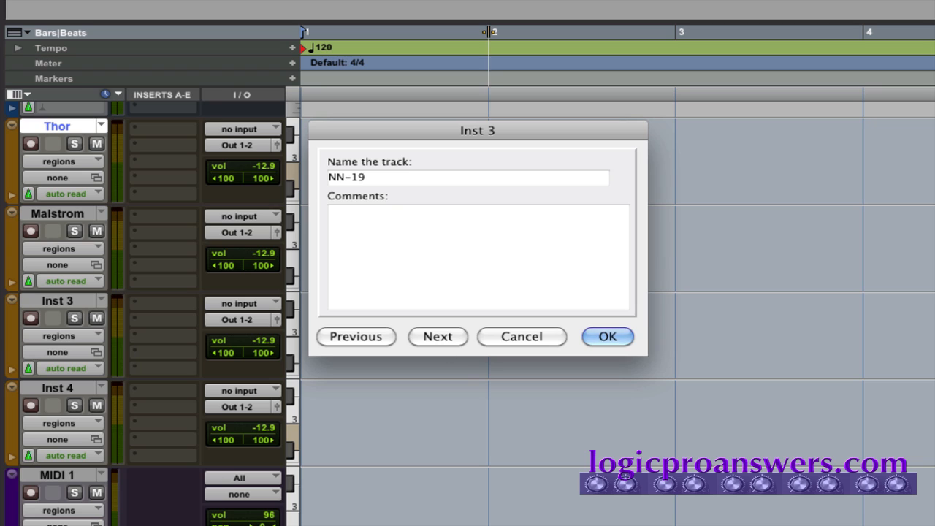
{"action": "left_click", "coordinate": [443, 344]}
{"action": "type", "text": "R"}
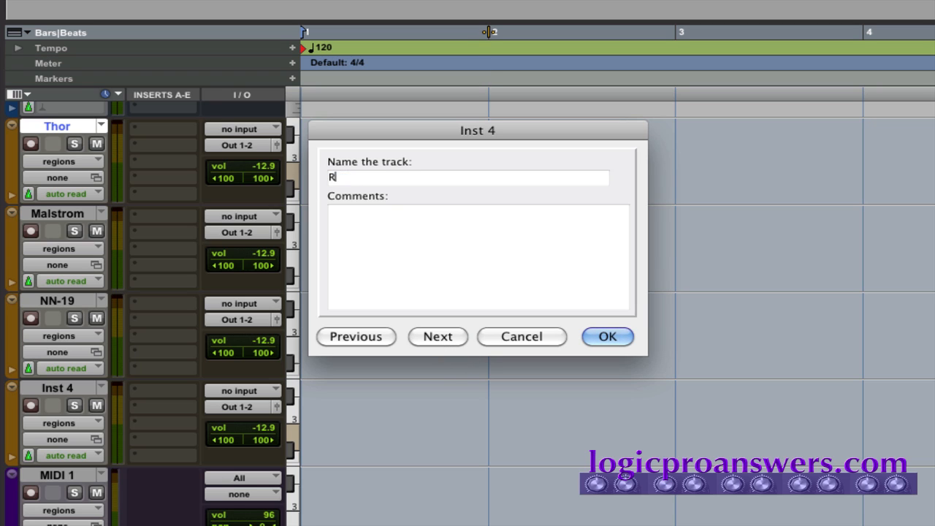
{"action": "type", "text": "edrum"}
{"action": "left_click", "coordinate": [433, 337]}
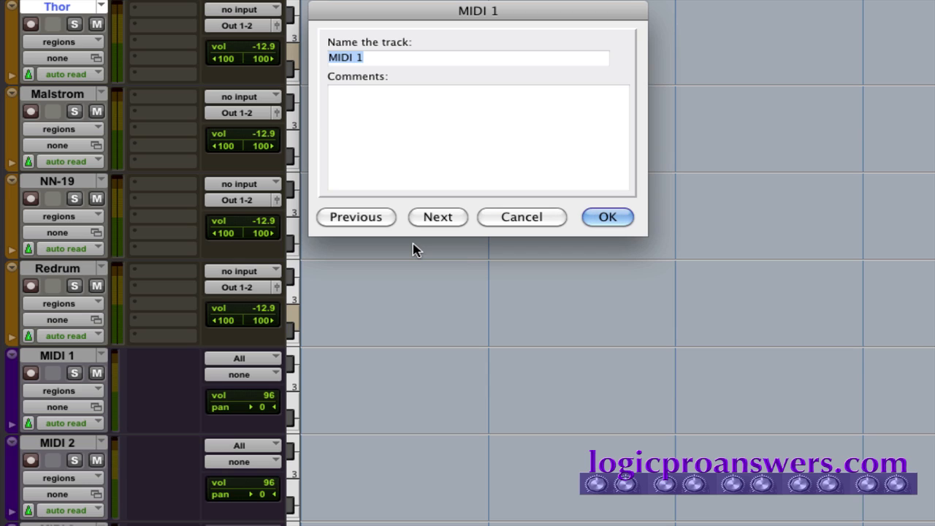
Step: Rename the four MIDI tracks Thor MIDI, Malstrom MIDI, NN-19 MIDI and Redrum MIDI
{"action": "type", "text": "Thor MIDI"}
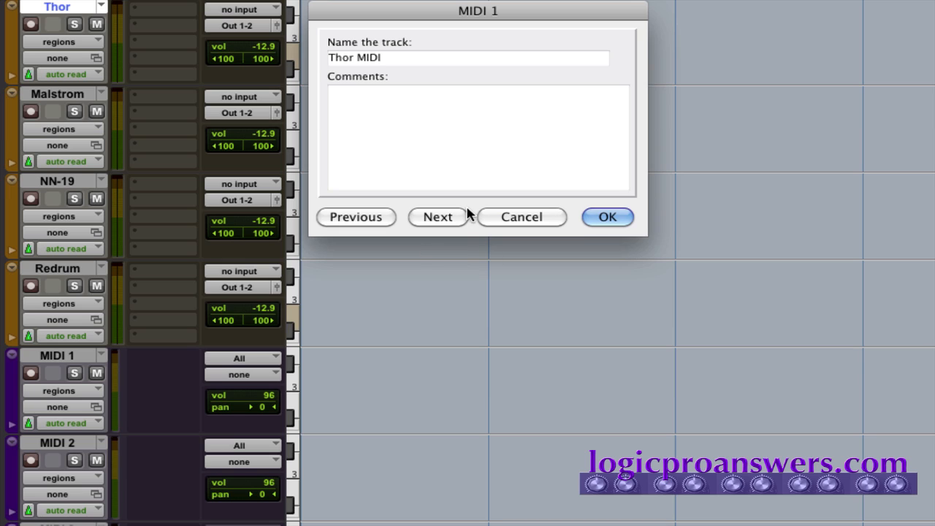
{"action": "left_click", "coordinate": [439, 219]}
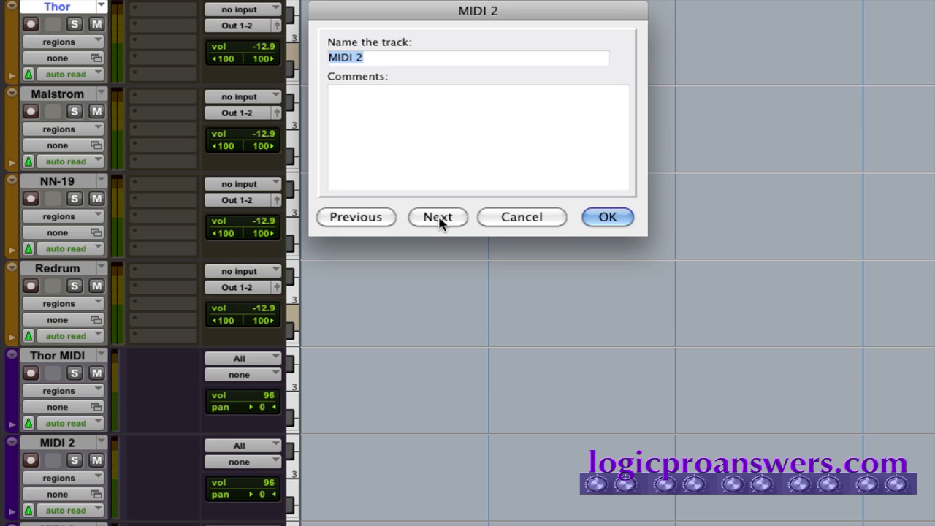
{"action": "type", "text": "Malstrom"}
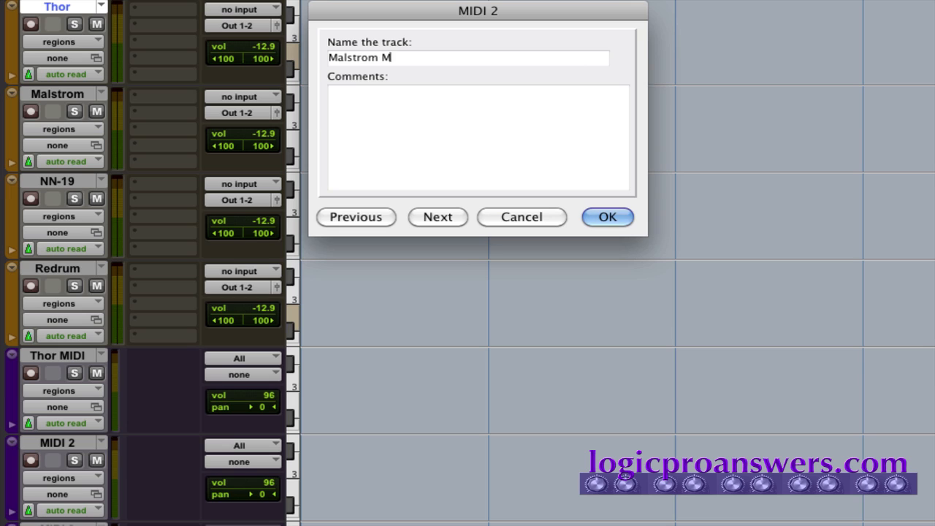
{"action": "left_click", "coordinate": [439, 217]}
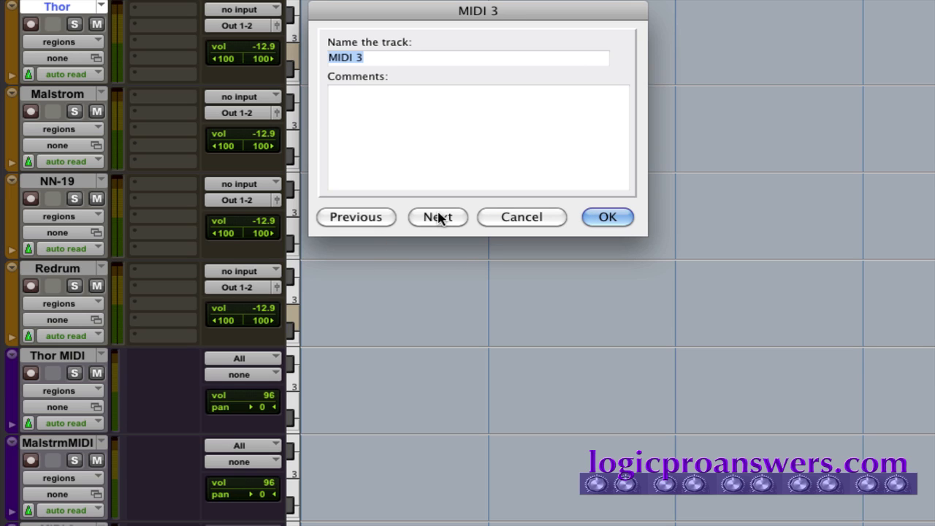
{"action": "type", "text": "NN-1"}
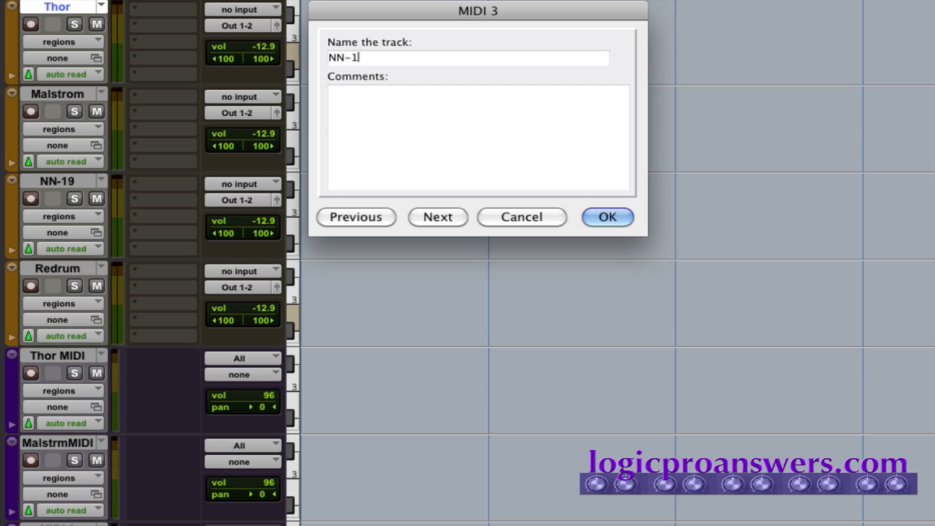
{"action": "type", "text": "9 MIDI"}
{"action": "left_click", "coordinate": [442, 217]}
{"action": "type", "text": "Redrum MIDI"}
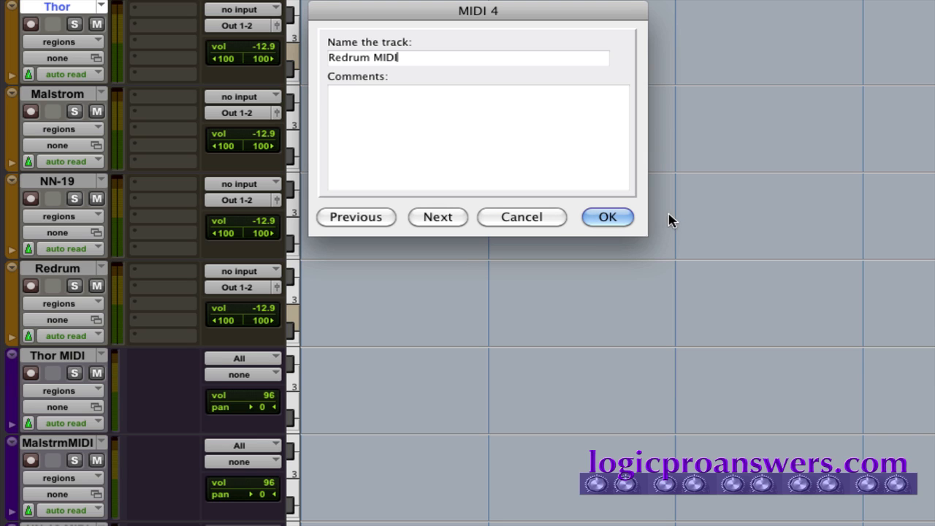
{"action": "left_click", "coordinate": [621, 219]}
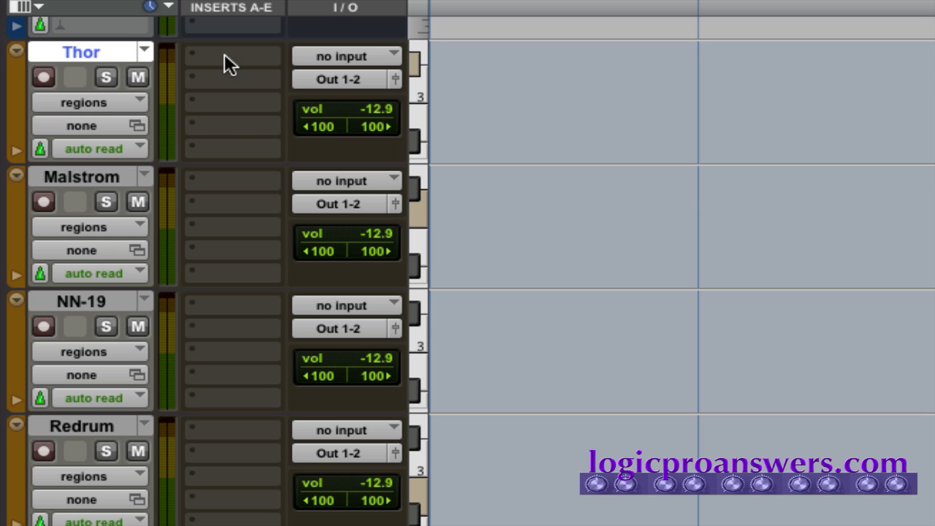
Step: Insert the multichannel Reason (stereo) instrument plug-in in the first insert slot of the Thor track
{"action": "left_click", "coordinate": [225, 58]}
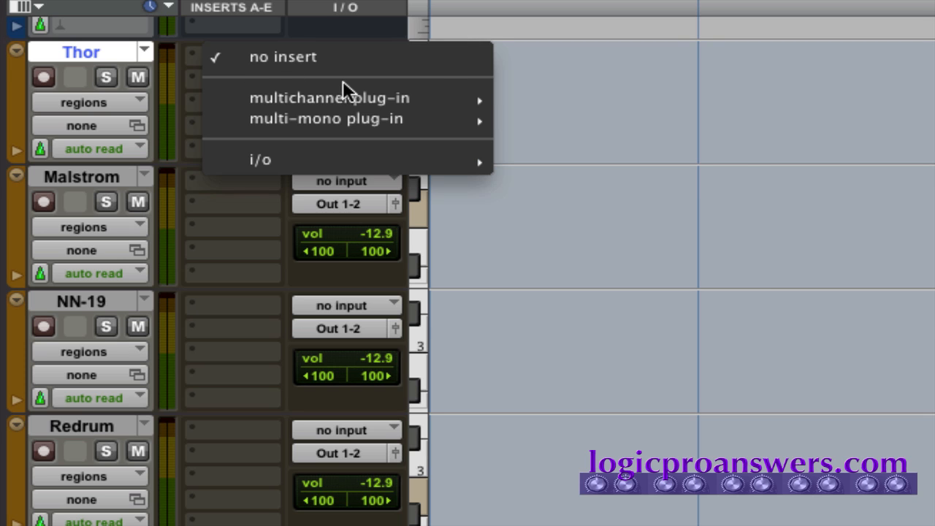
{"action": "mouse_move", "coordinate": [370, 96]}
{"action": "mouse_move", "coordinate": [628, 303]}
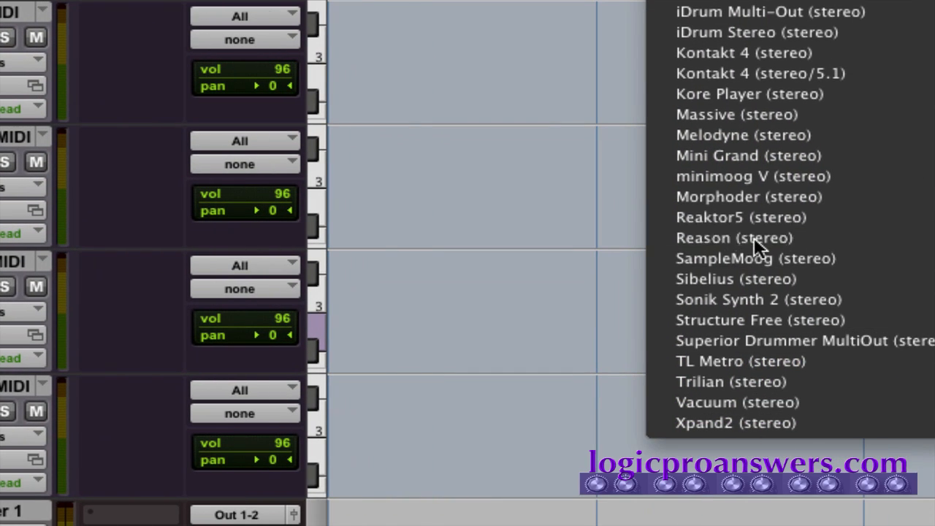
{"action": "left_click", "coordinate": [856, 238]}
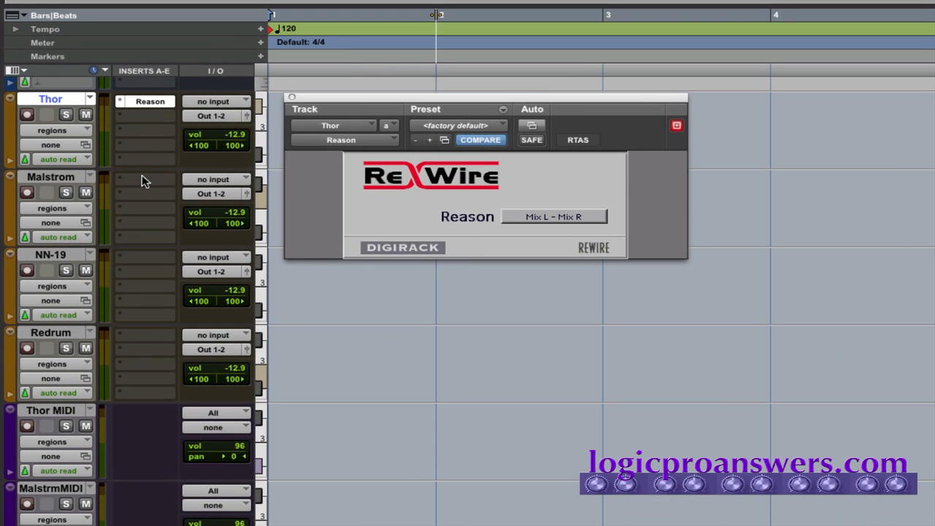
Step: Insert the multichannel Reason (stereo) instrument plug-in in the first insert slot of the Malstrom, NN-19 and Redrum tracks
{"action": "left_click", "coordinate": [143, 177]}
{"action": "mouse_move", "coordinate": [193, 208]}
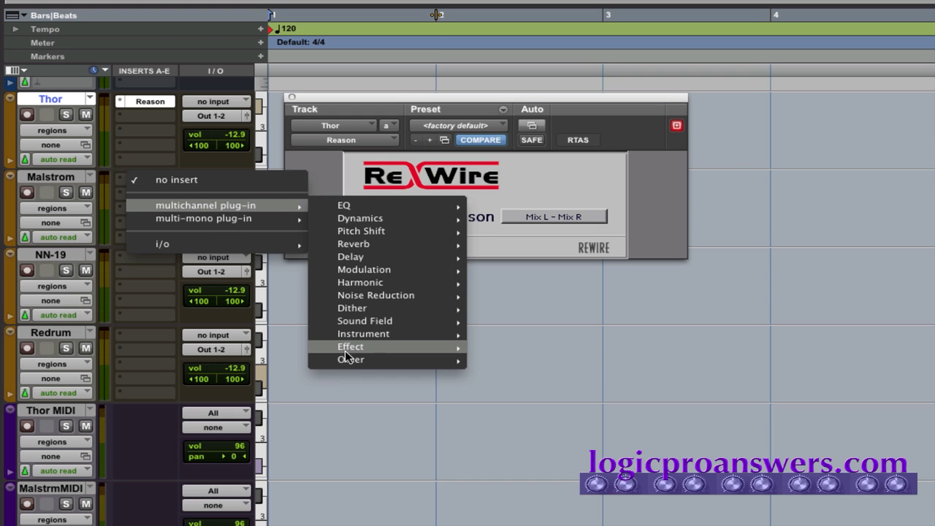
{"action": "mouse_move", "coordinate": [360, 335]}
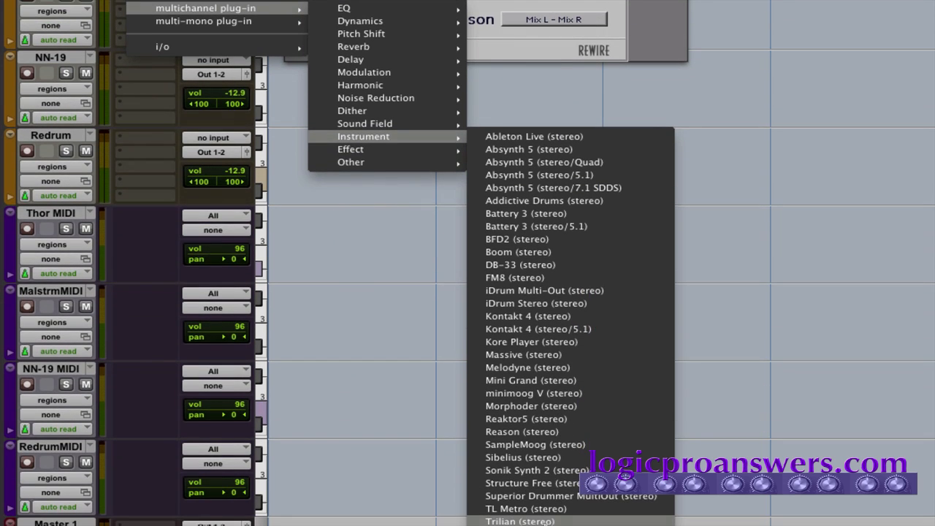
{"action": "left_click", "coordinate": [549, 432]}
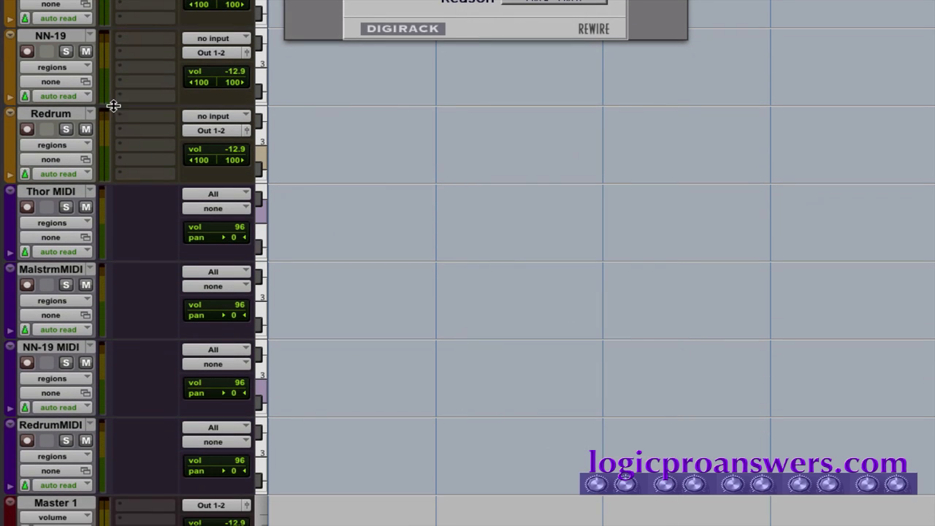
{"action": "left_click", "coordinate": [143, 39]}
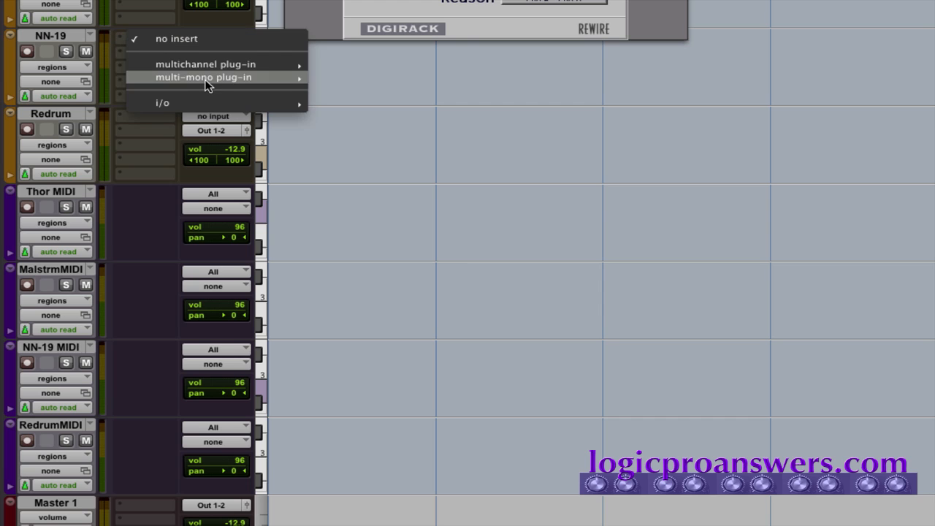
{"action": "mouse_move", "coordinate": [241, 66]}
{"action": "mouse_move", "coordinate": [401, 194]}
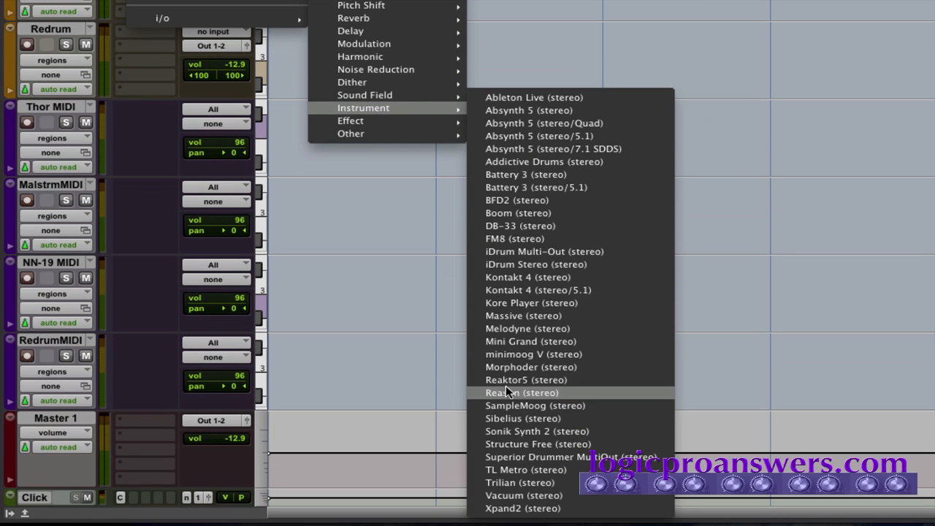
{"action": "left_click", "coordinate": [507, 392]}
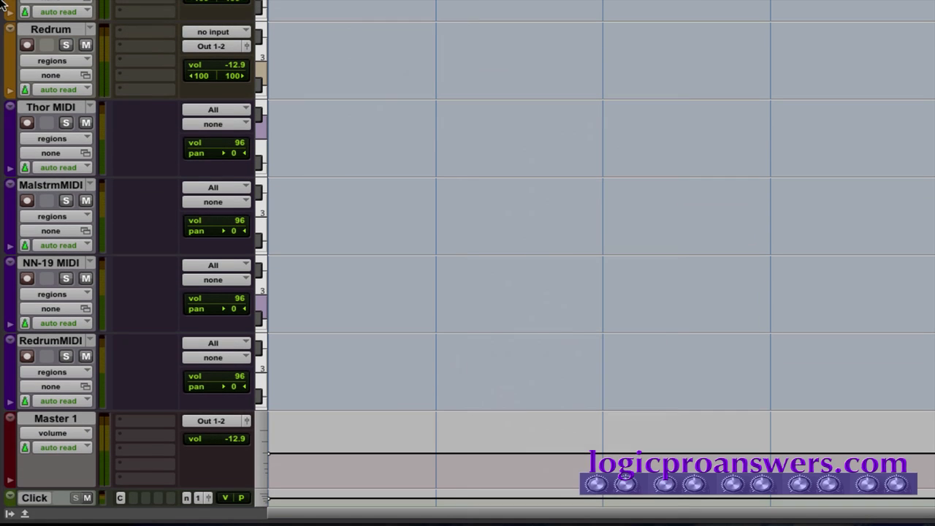
{"action": "left_click", "coordinate": [147, 38]}
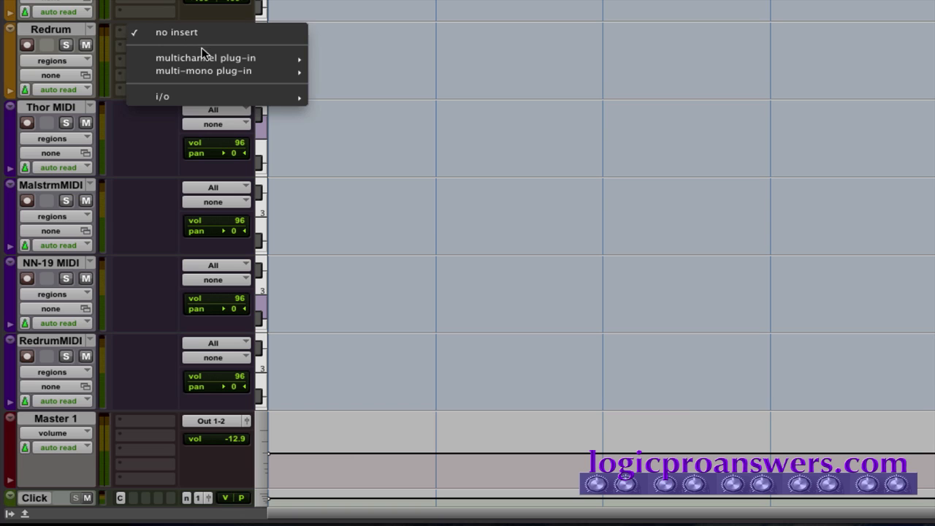
{"action": "mouse_move", "coordinate": [209, 58]}
{"action": "mouse_move", "coordinate": [366, 187]}
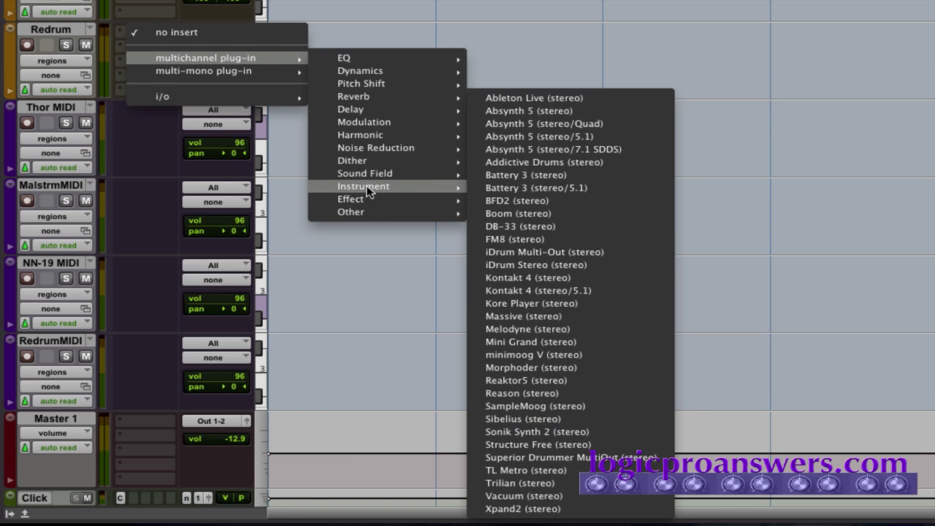
{"action": "left_click", "coordinate": [541, 393]}
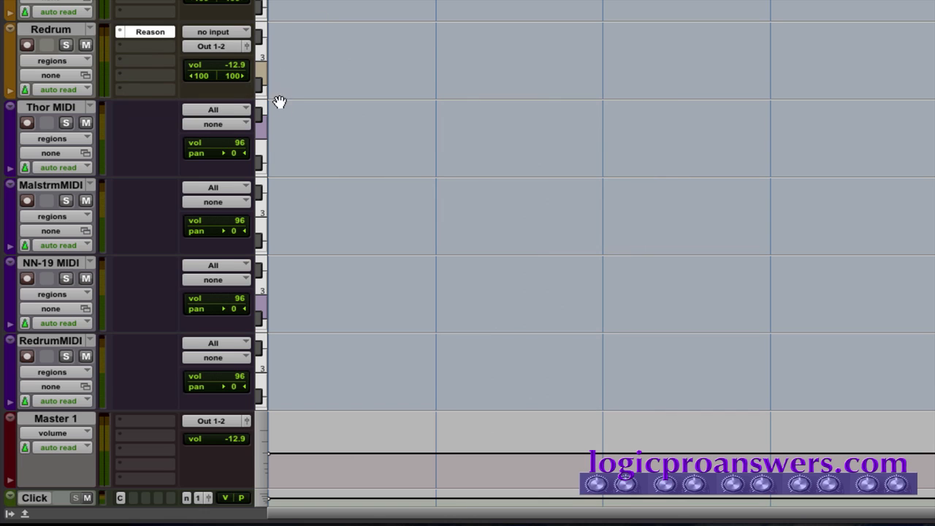
Step: Move the Redrum track's ReWire plug-in window down beside the instrument tracks and choose Mix L - Mix R as its Reason output
{"action": "scroll", "coordinate": [285, 100], "scroll_direction": "up", "scroll_amount": 5}
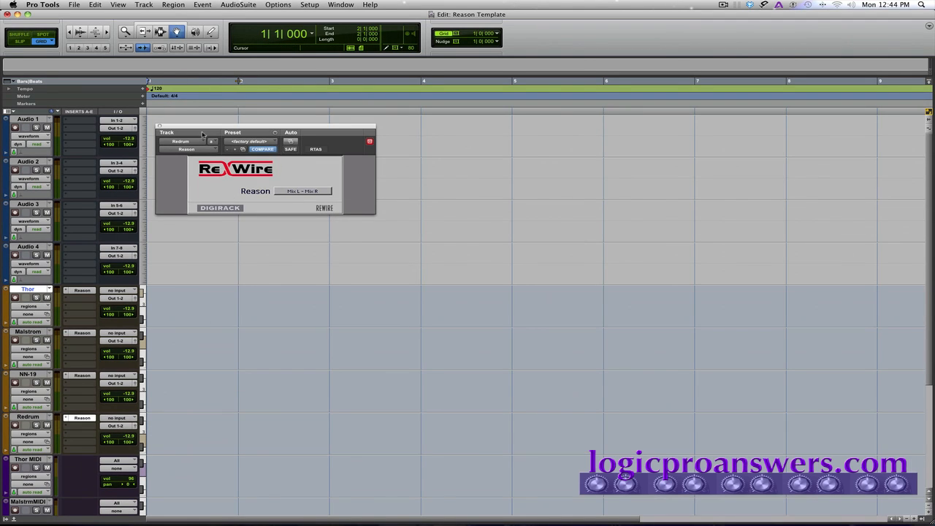
{"action": "left_click_drag", "start_coordinate": [203, 129], "coordinate": [200, 292]}
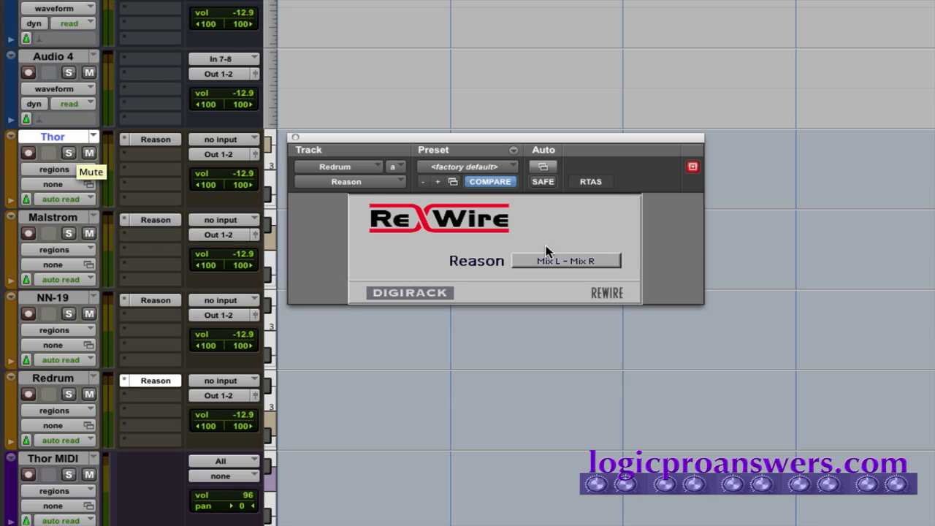
{"action": "left_click", "coordinate": [610, 266]}
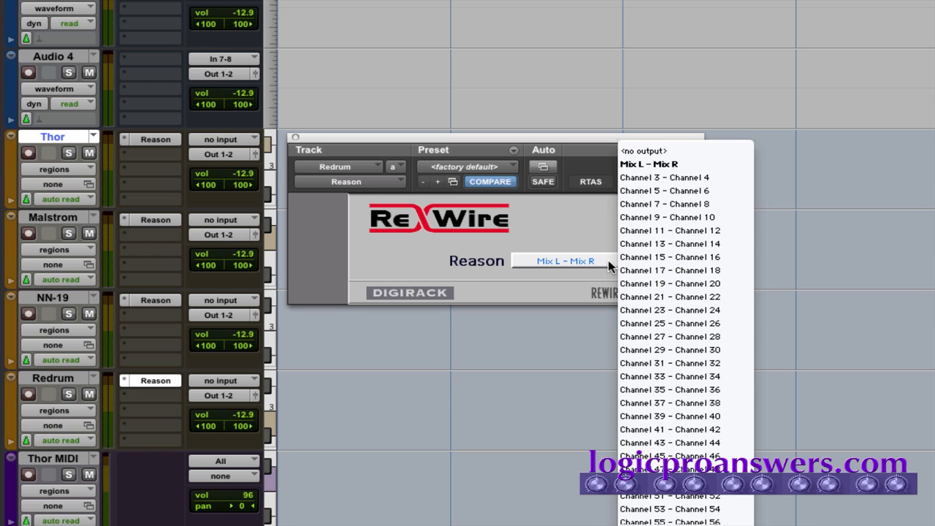
{"action": "left_click", "coordinate": [695, 164]}
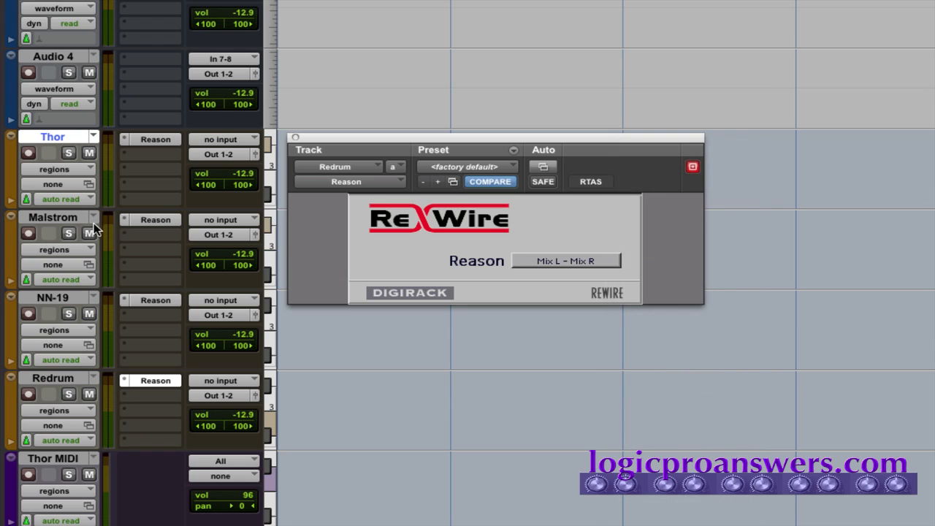
{"action": "left_click_drag", "start_coordinate": [290, 137], "coordinate": [293, 136]}
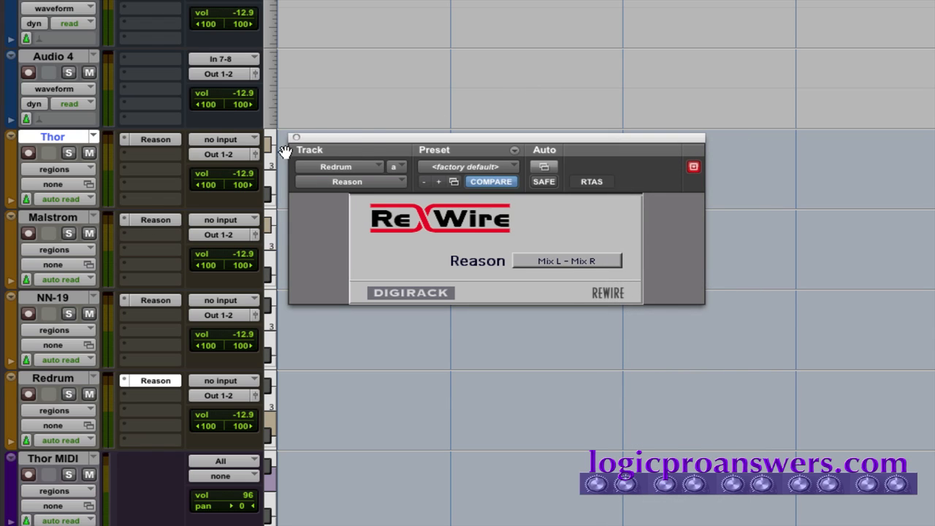
Step: Open the Reason plug-in on the Malstrom track and set its ReWire output to Channel 3 - Channel 4
{"action": "left_click", "coordinate": [295, 138]}
{"action": "left_click", "coordinate": [156, 220]}
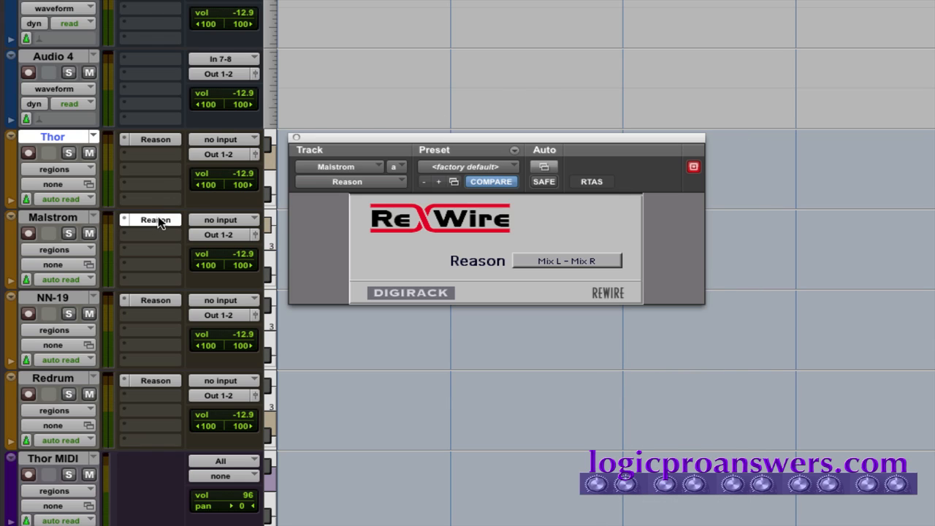
{"action": "left_click", "coordinate": [602, 263]}
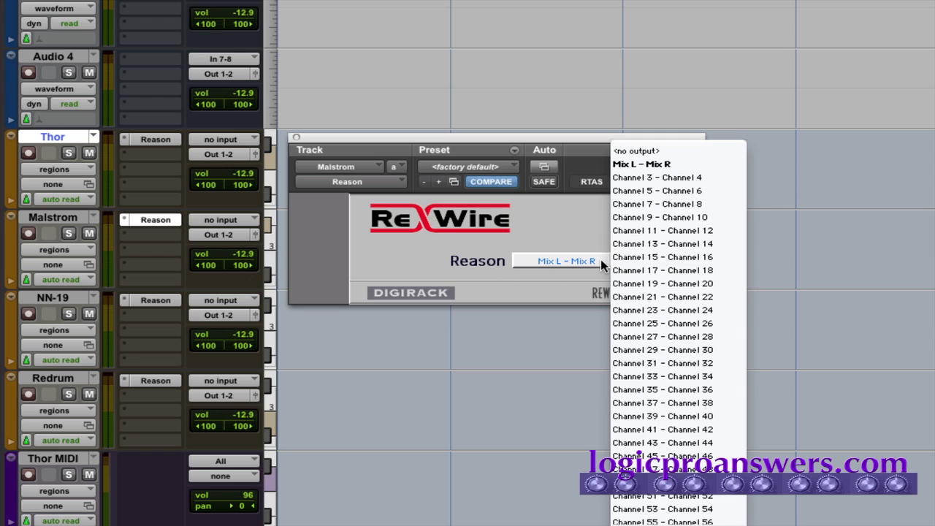
{"action": "left_click", "coordinate": [692, 177]}
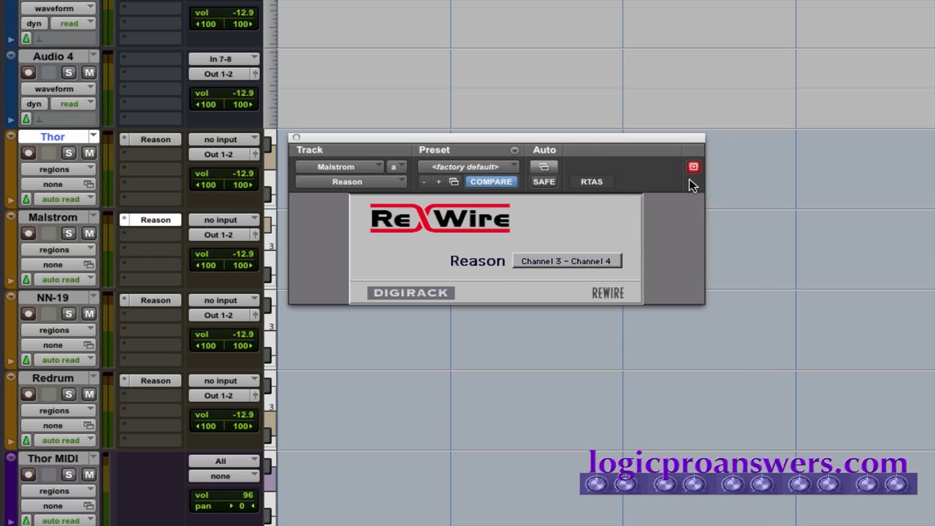
Step: Switch the plug-in window to the NN-19 track and set its Reason output to Channel 5 - Channel 6
{"action": "left_click", "coordinate": [370, 169]}
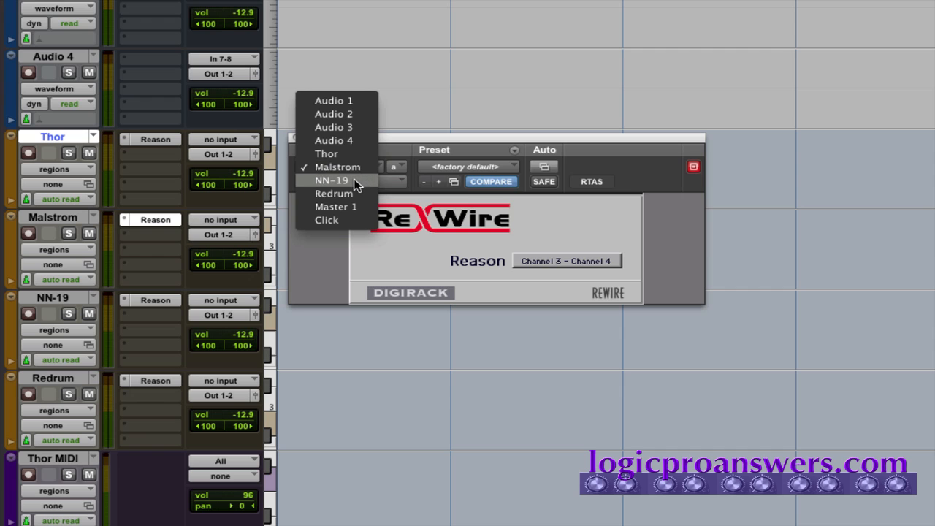
{"action": "left_click", "coordinate": [357, 185]}
{"action": "left_click", "coordinate": [569, 263]}
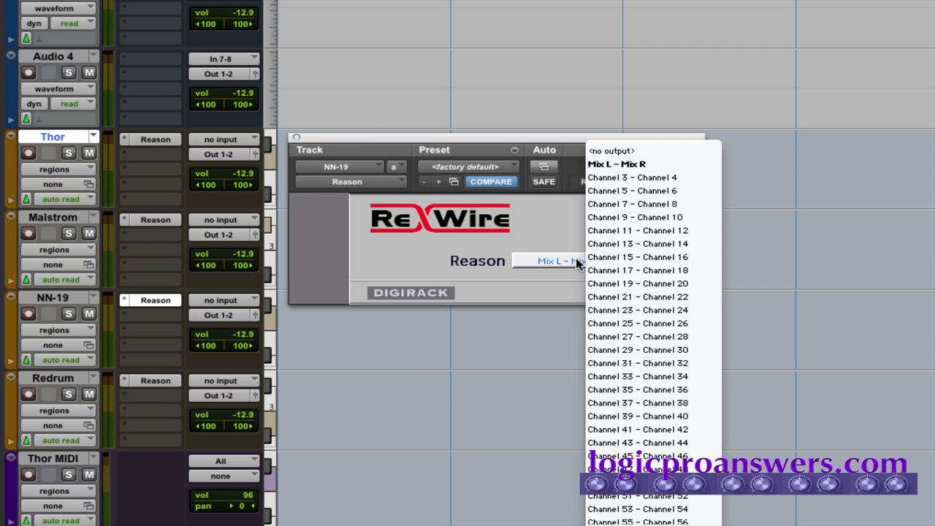
{"action": "left_click", "coordinate": [646, 192]}
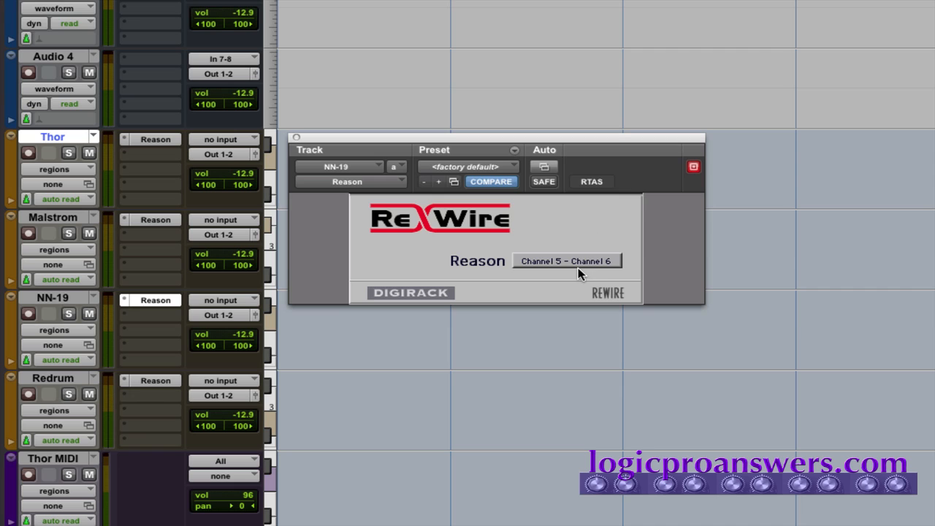
Step: Set the Redrum track's Reason output to Channel 7 - Channel 8 and close the plug-in window
{"action": "left_click", "coordinate": [358, 170]}
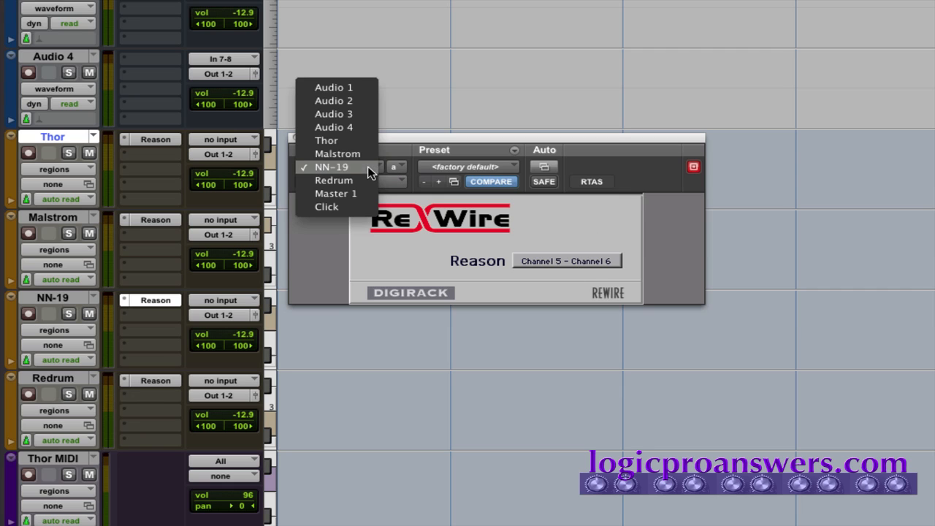
{"action": "left_click", "coordinate": [336, 180]}
{"action": "left_click", "coordinate": [594, 264]}
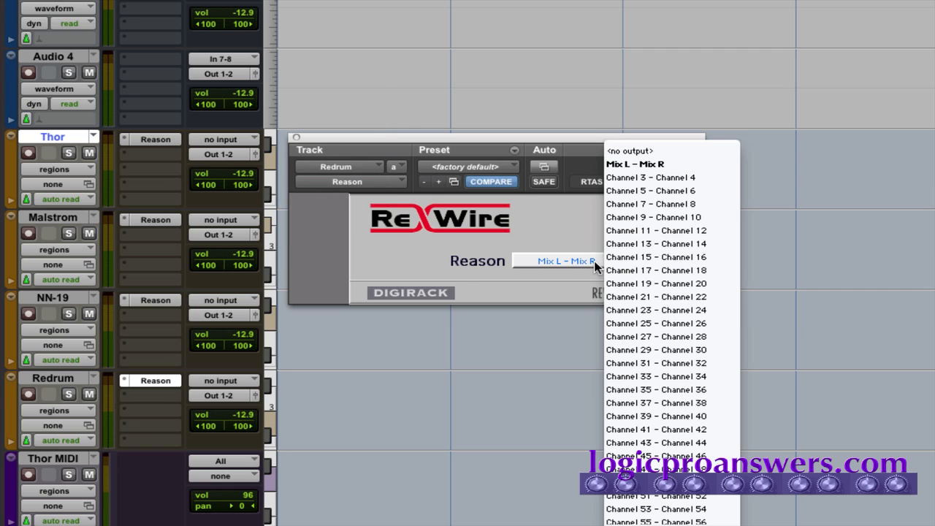
{"action": "left_click", "coordinate": [657, 204]}
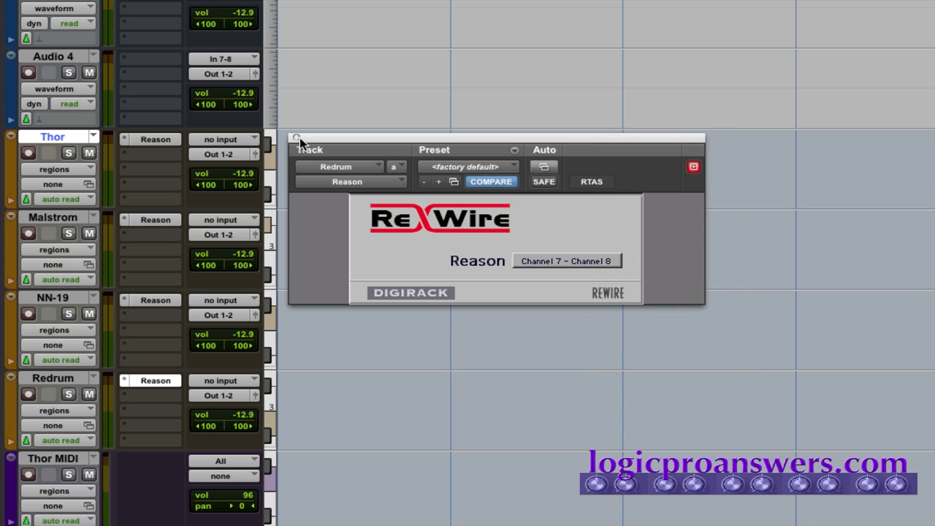
{"action": "left_click", "coordinate": [296, 137]}
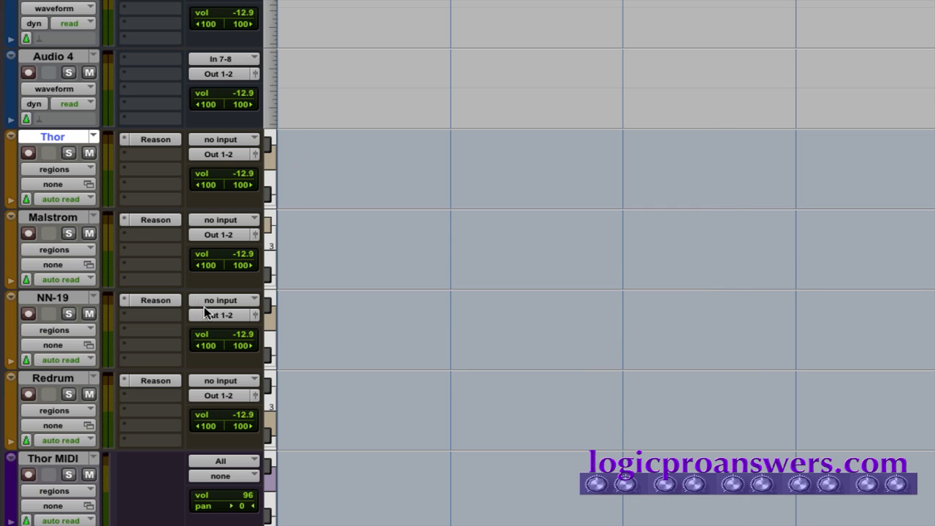
Step: Set the MIDI output of the Thor MIDI track to Thor 1 - channel-2
{"action": "scroll", "coordinate": [317, 330], "scroll_direction": "down", "scroll_amount": 5}
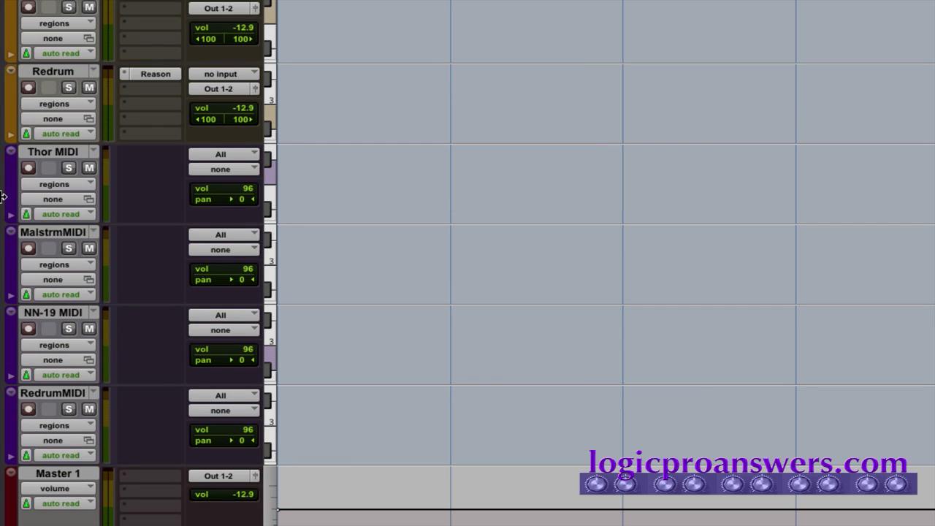
{"action": "left_click", "coordinate": [51, 155]}
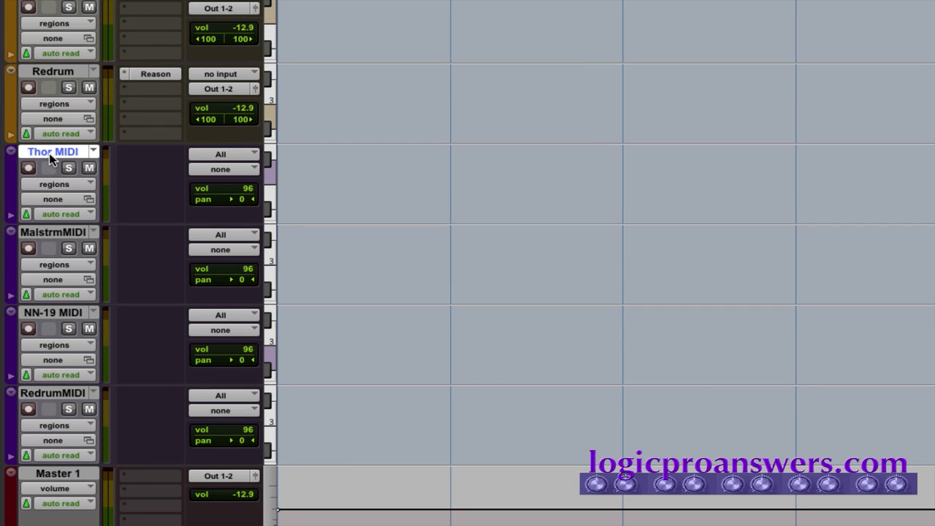
{"action": "left_click", "coordinate": [240, 170]}
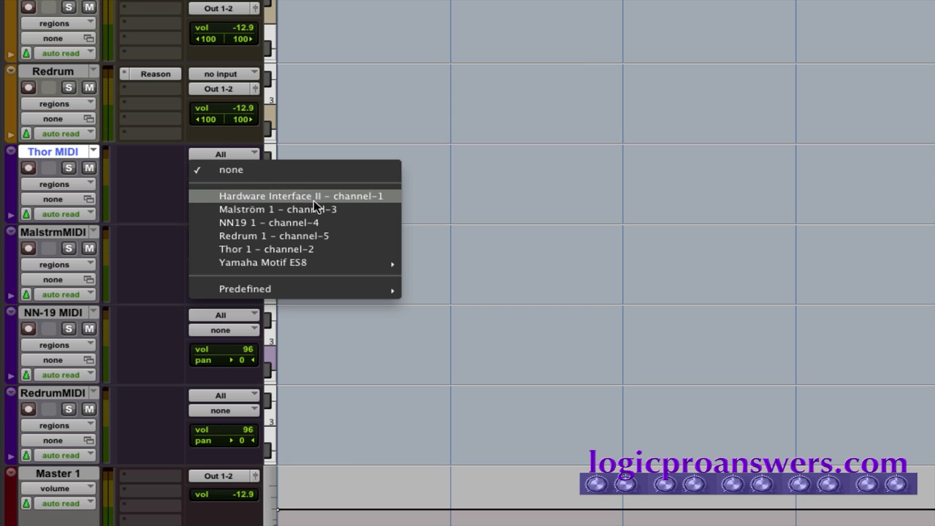
{"action": "left_click", "coordinate": [322, 250]}
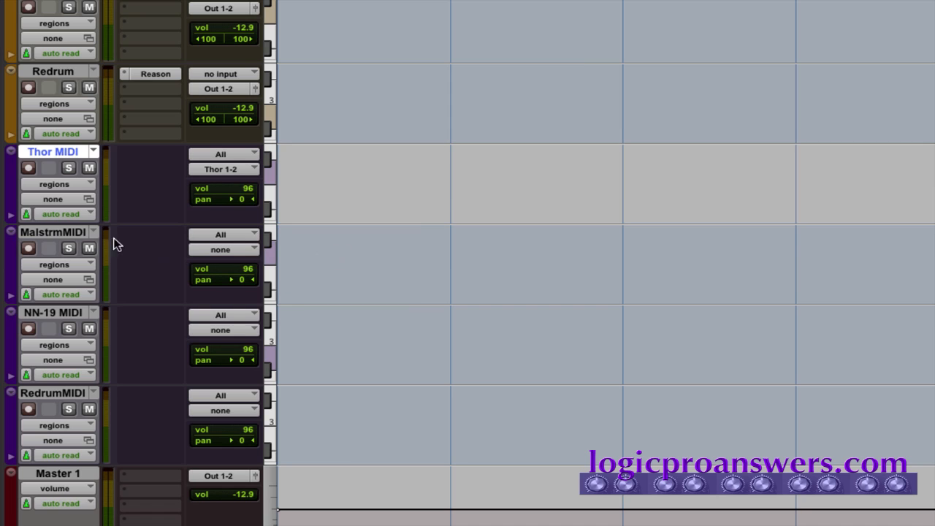
Step: Route the Malstrom MIDI track's output to Malström 1 - channel-3
{"action": "left_click", "coordinate": [212, 235]}
{"action": "left_click", "coordinate": [221, 238]}
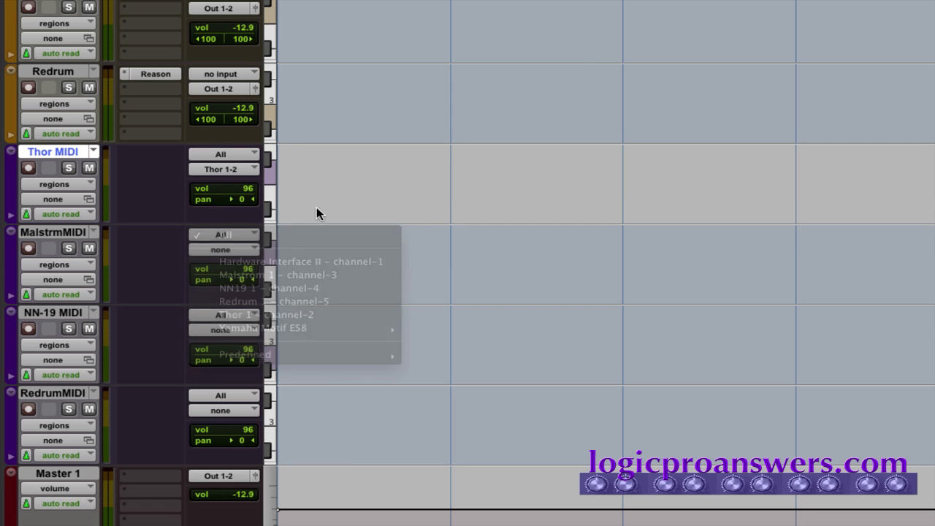
{"action": "left_click", "coordinate": [237, 252]}
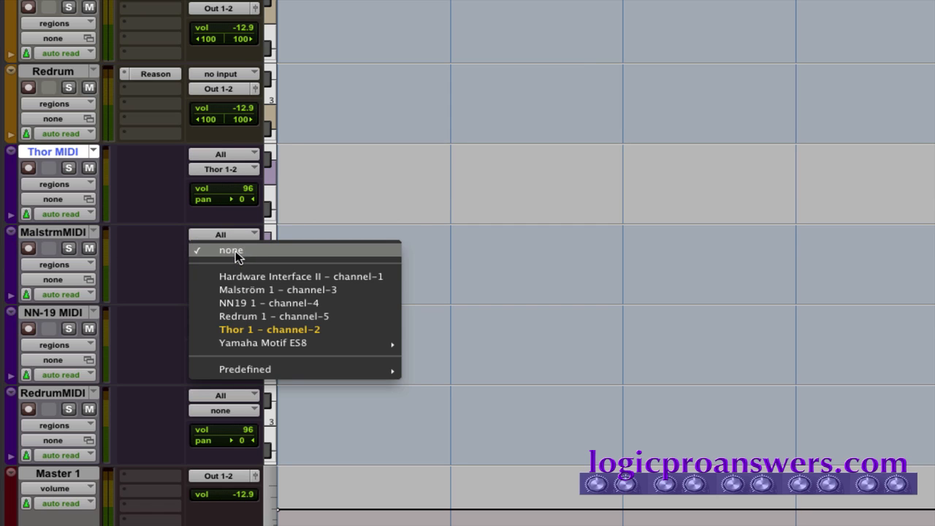
{"action": "left_click", "coordinate": [274, 289]}
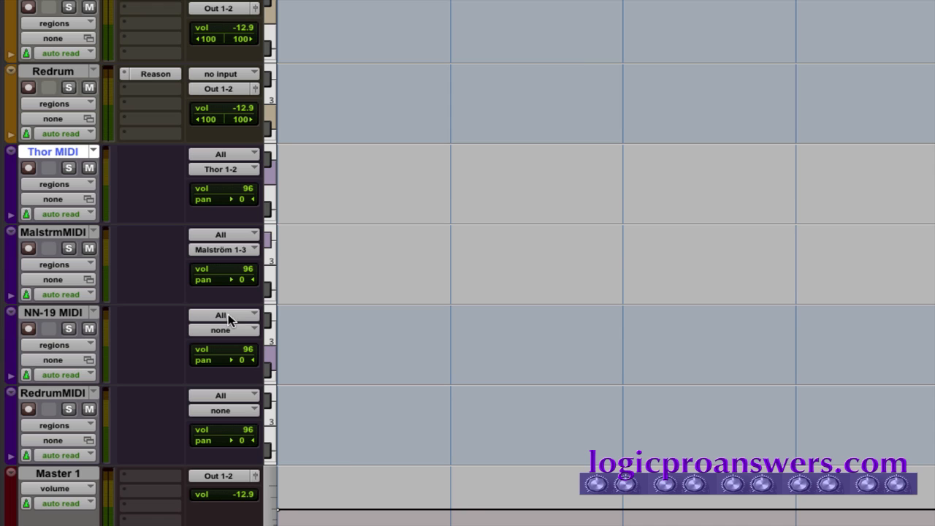
Step: Set the NN-19 MIDI track's output to NN19 1 - channel-4 and the Redrum MIDI track's output to Redrum 1 - channel-5
{"action": "left_click", "coordinate": [243, 333]}
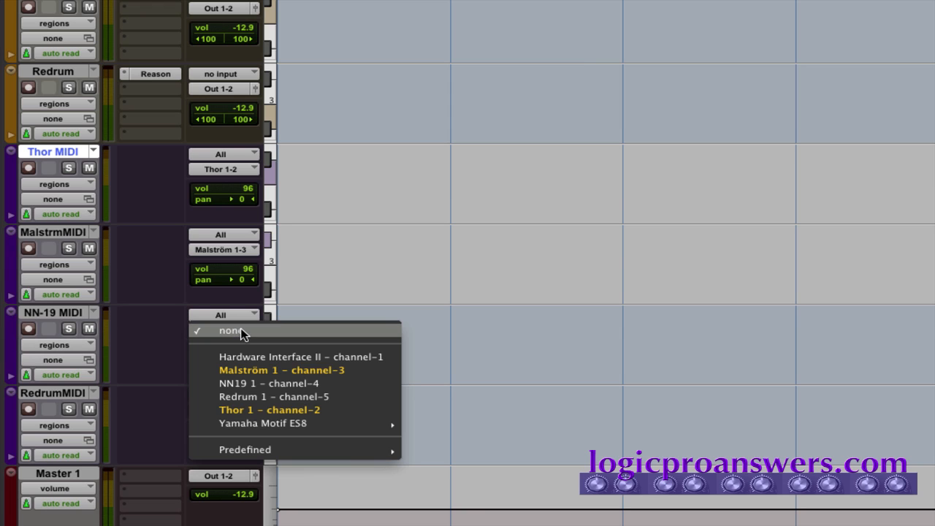
{"action": "left_click", "coordinate": [286, 385]}
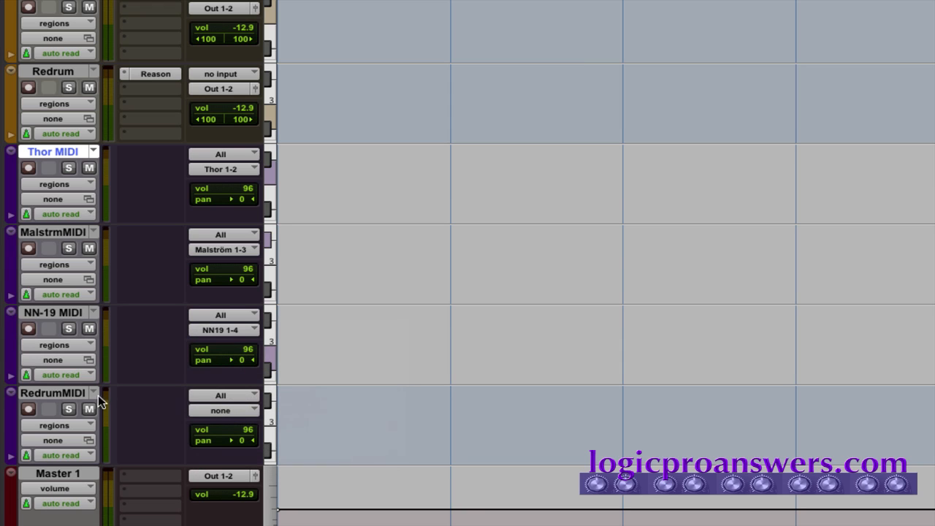
{"action": "left_click", "coordinate": [225, 413]}
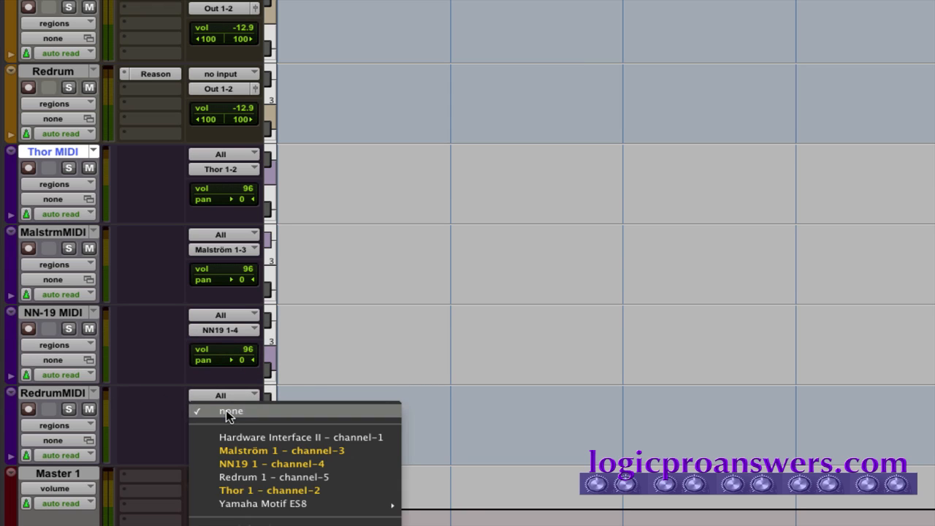
{"action": "left_click", "coordinate": [279, 477]}
{"action": "scroll", "coordinate": [126, 363], "scroll_direction": "down", "scroll_amount": 2}
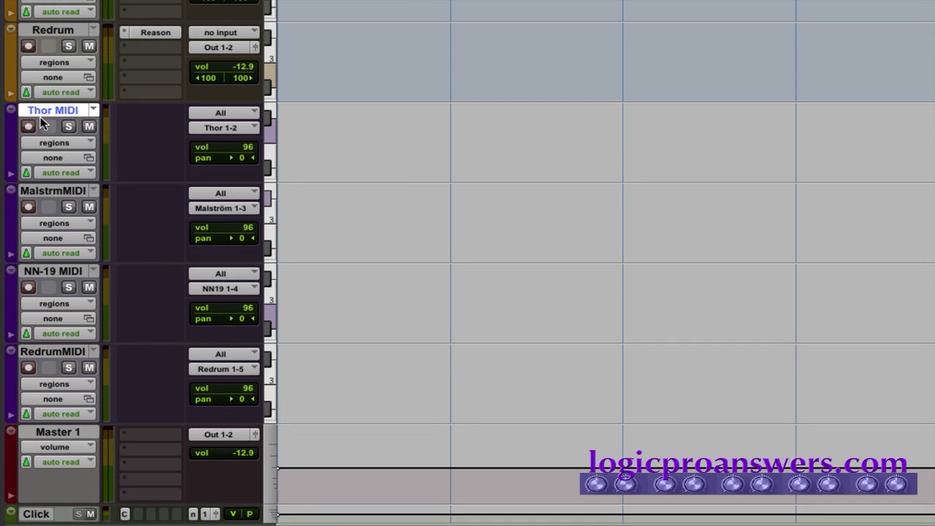
Step: Check that the Thor MIDI track's output is Thor 1 - channel-2 and record a short test region on that track
{"action": "left_click", "coordinate": [242, 131]}
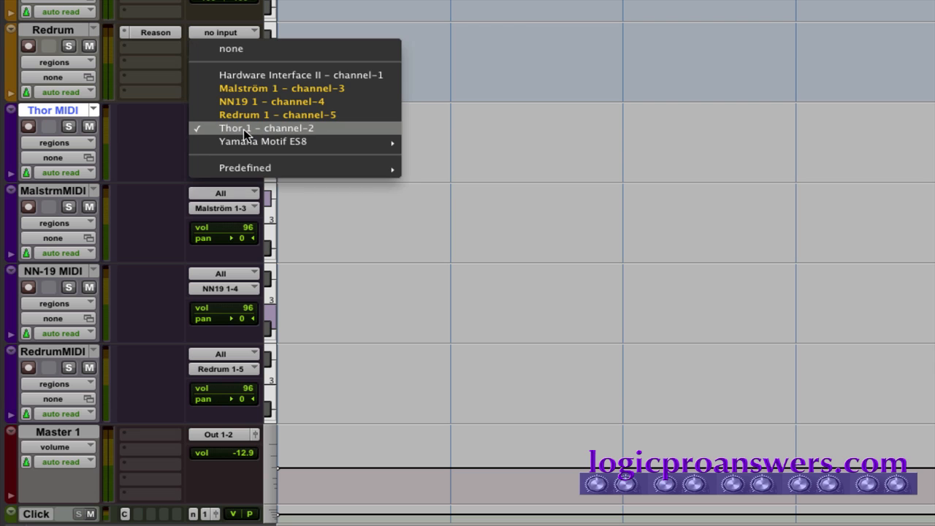
{"action": "left_click", "coordinate": [319, 129]}
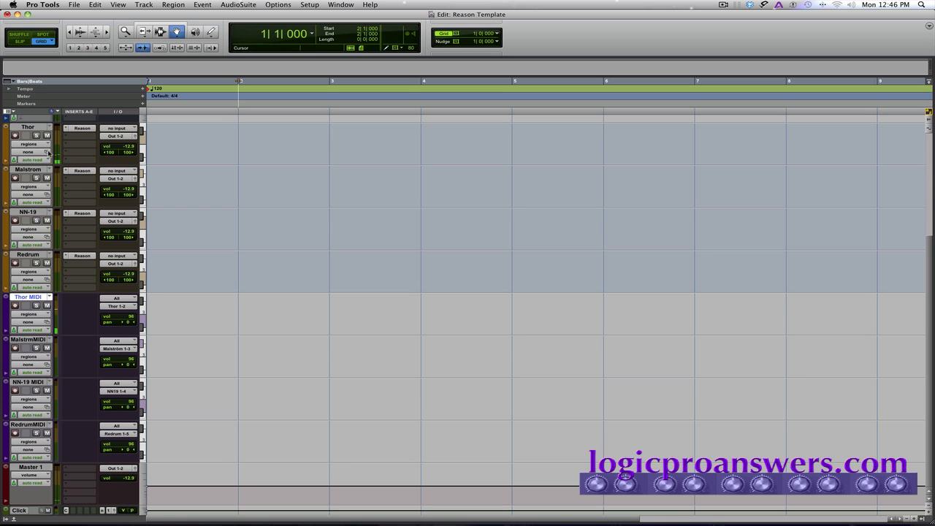
{"action": "key", "text": "super+space"}
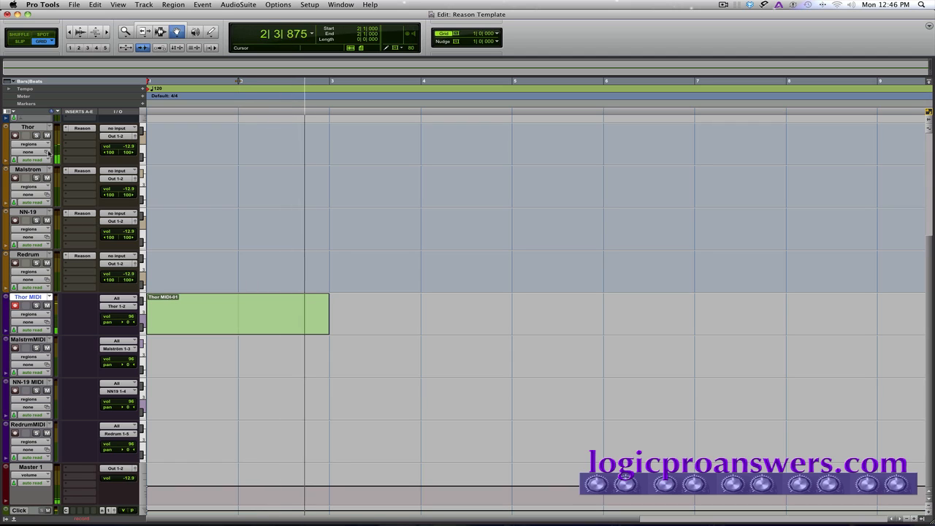
{"action": "key", "text": "space"}
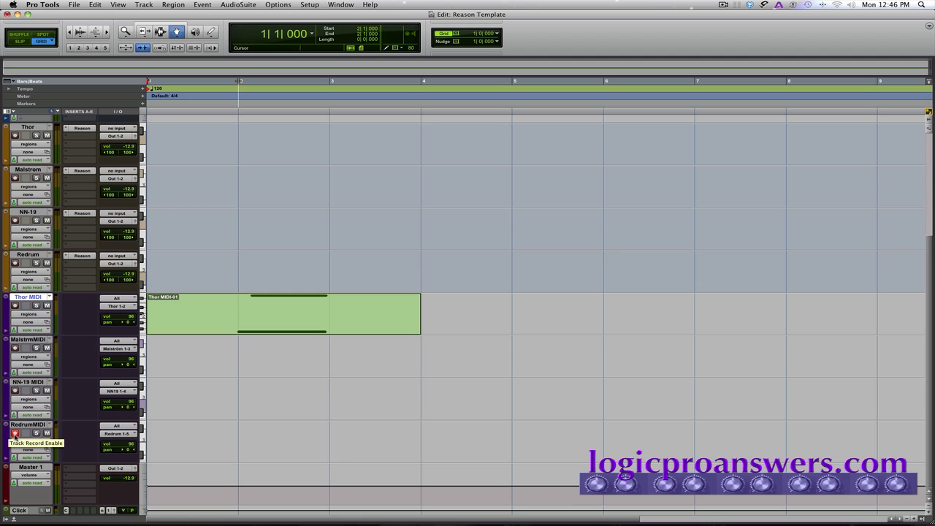
Step: Record-enable and select the Redrum MIDI track, and record a short test region of drum hits on it
{"action": "left_click", "coordinate": [15, 434]}
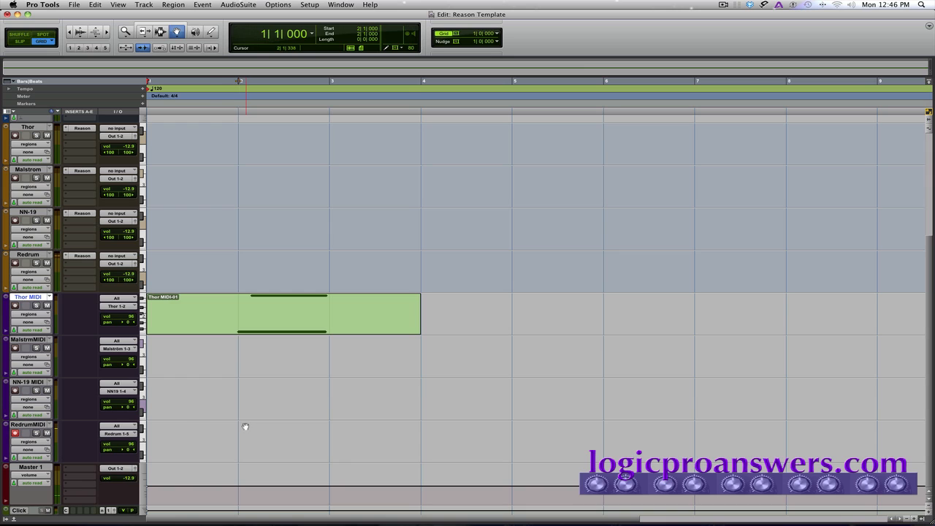
{"action": "left_click", "coordinate": [23, 425]}
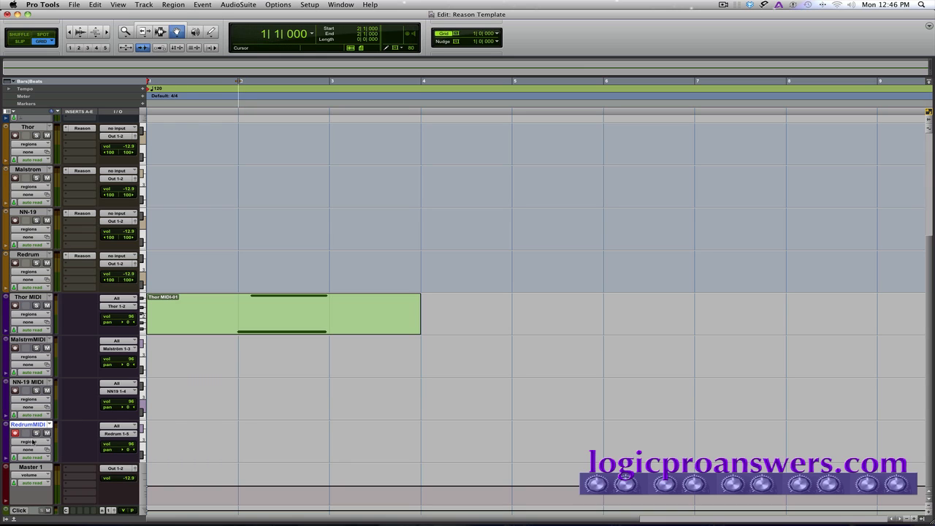
{"action": "key", "text": "super+space"}
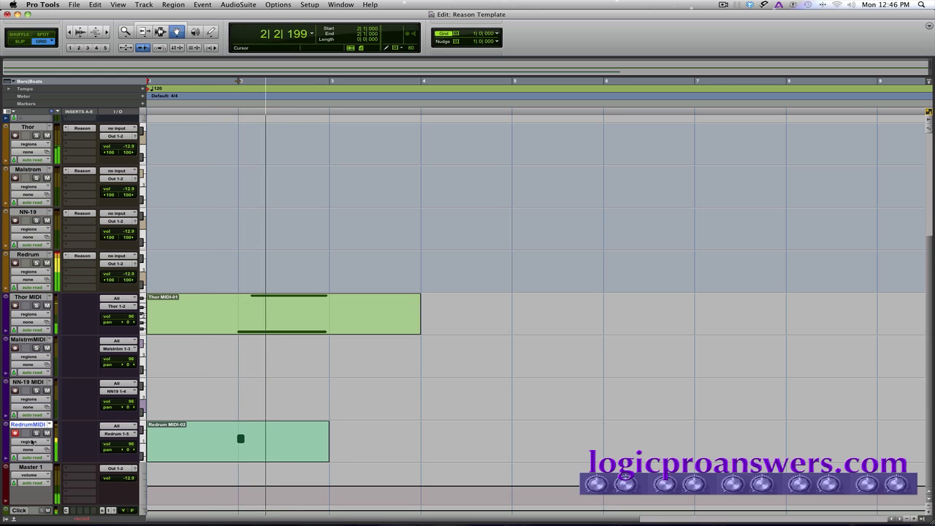
{"action": "key", "text": "space"}
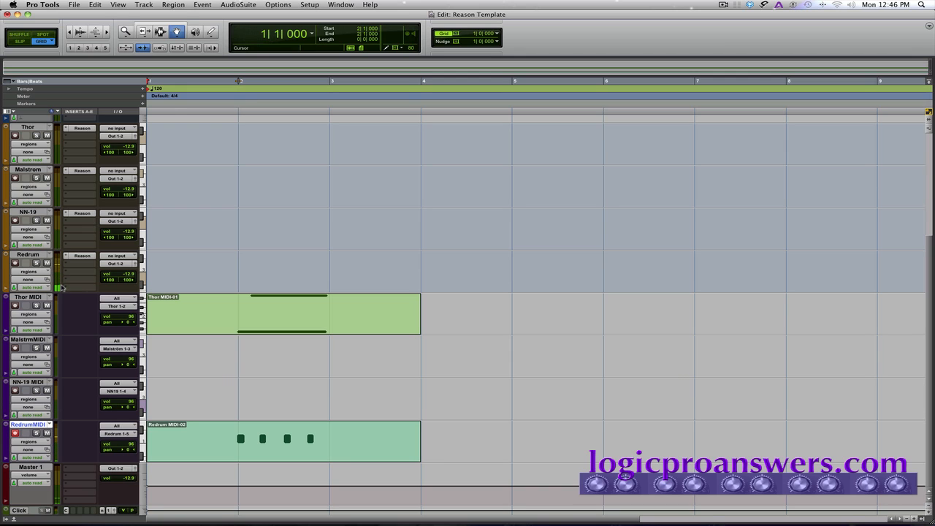
Step: Record a short test region on the Malstrom MIDI track alongside the existing Thor and Redrum regions
{"action": "left_click", "coordinate": [31, 297]}
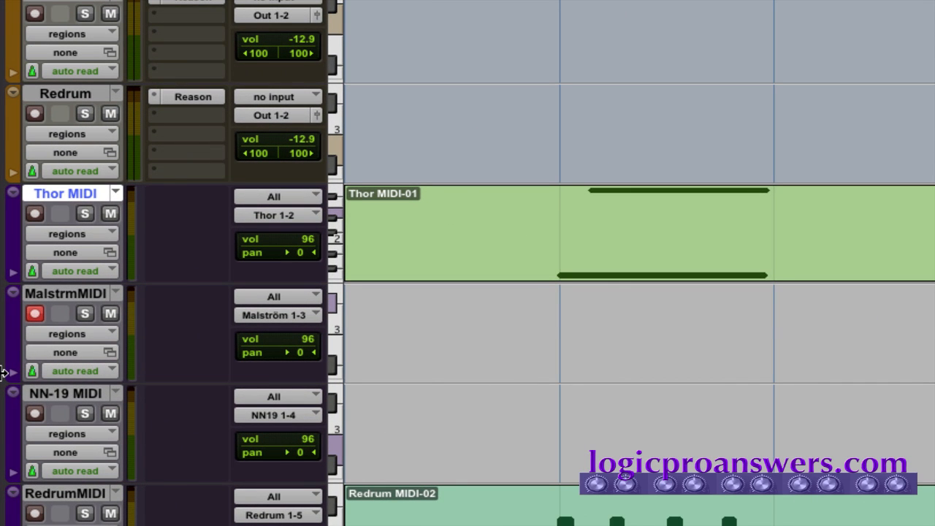
{"action": "key", "text": "super+space"}
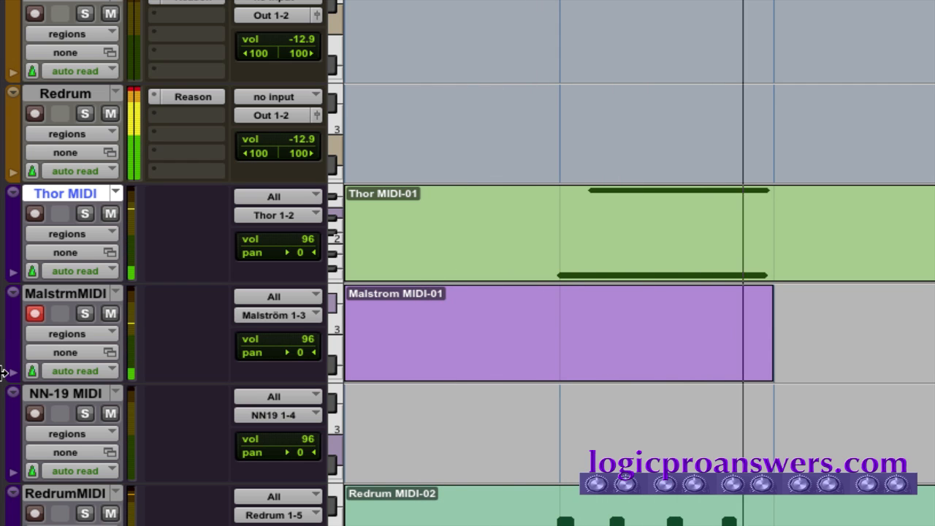
{"action": "key", "text": "space"}
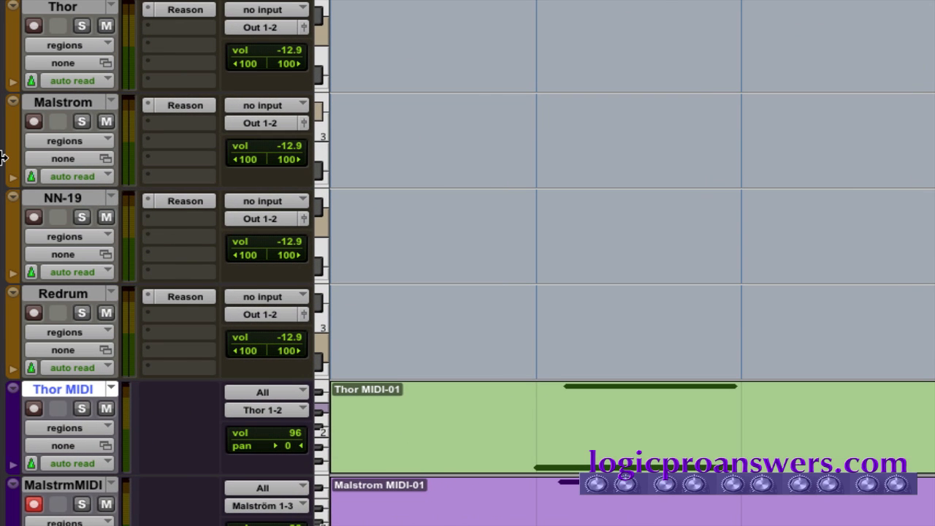
Step: Play back the Thor, Malstrom and Redrum test recordings and delete all the regions from the timeline
{"action": "key", "text": "space"}
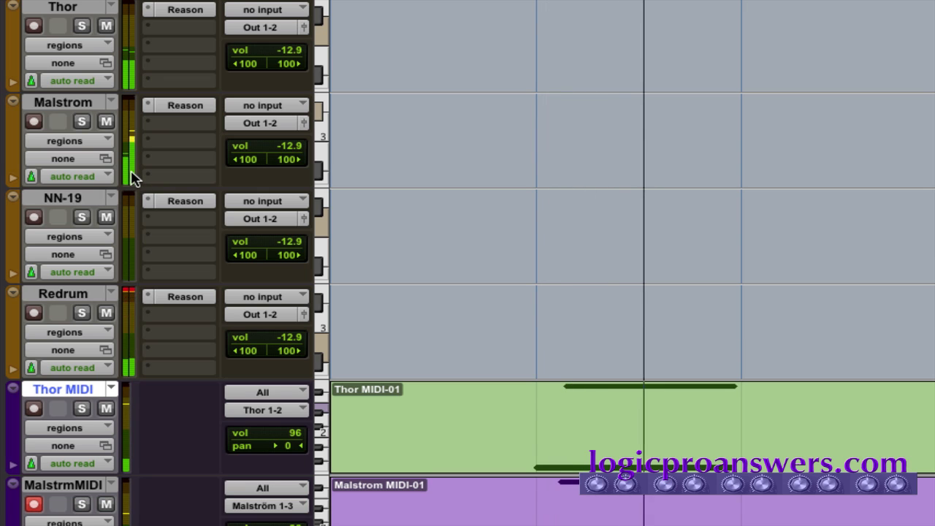
{"action": "key", "text": "space"}
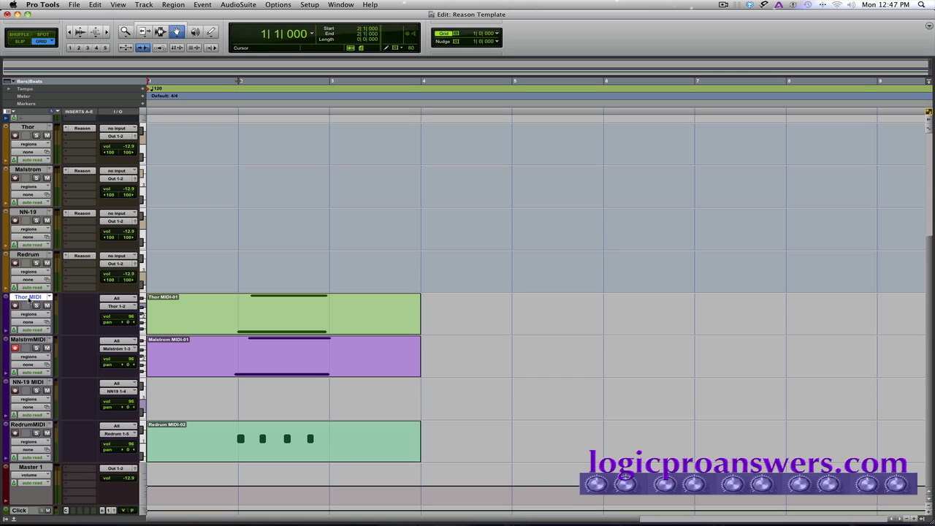
{"action": "key", "text": "super+a"}
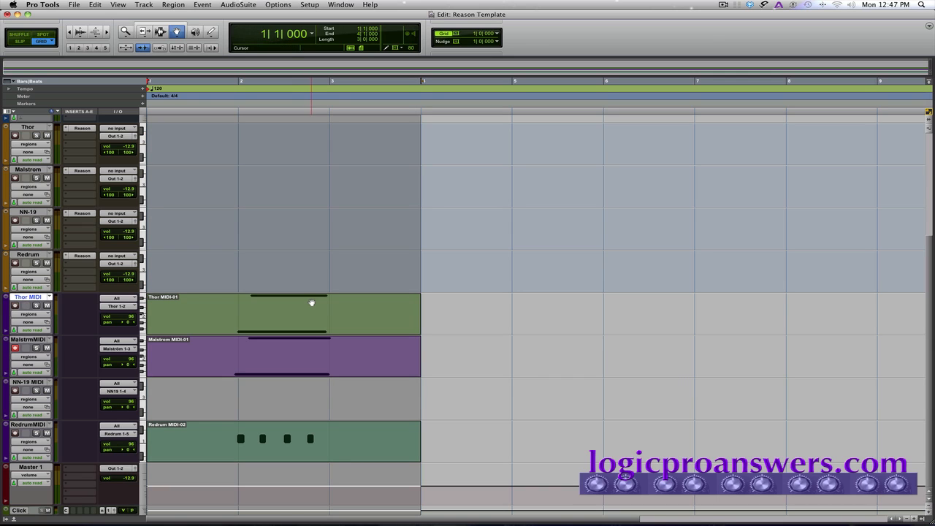
{"action": "key", "text": "Delete"}
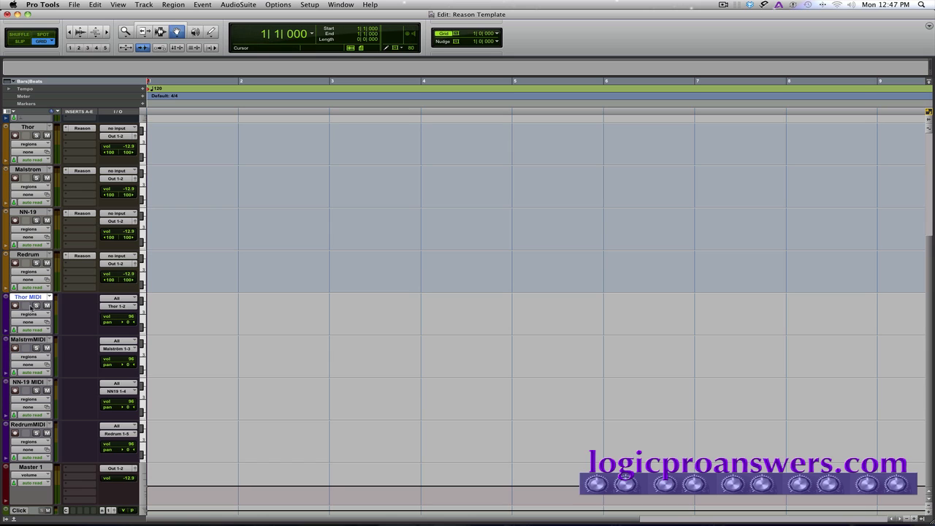
Step: Save the session as a template installed in the system's Recording category, adding 2 to the end of the name Reason Template
{"action": "scroll", "coordinate": [38, 271], "scroll_direction": "up", "scroll_amount": 3}
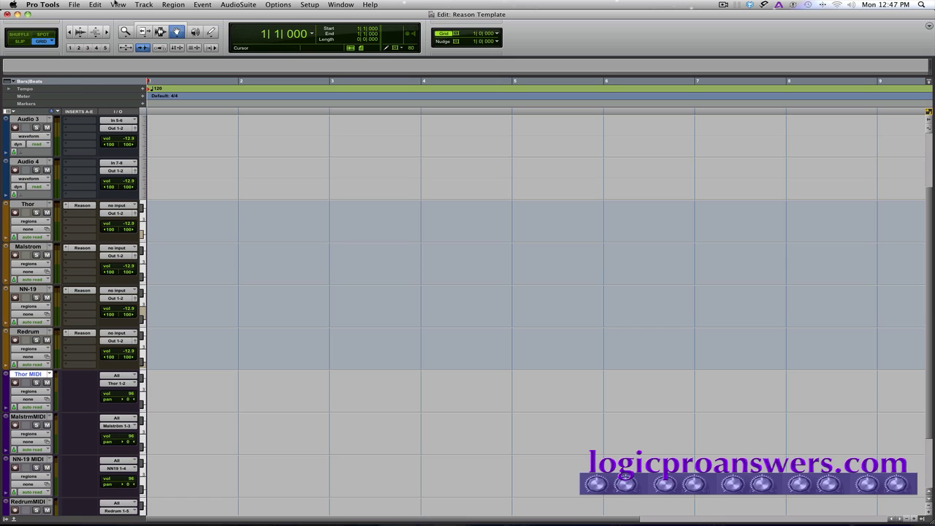
{"action": "left_click", "coordinate": [74, 5]}
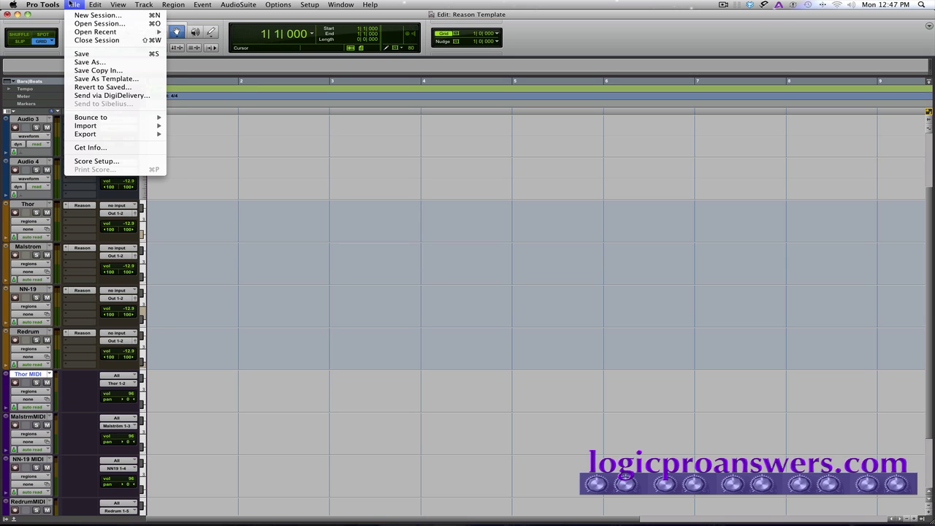
{"action": "left_click", "coordinate": [129, 86]}
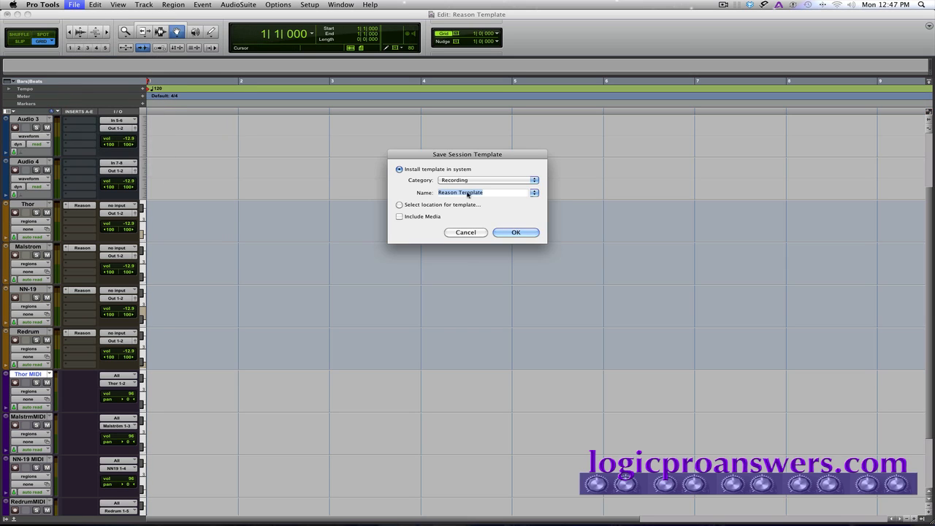
{"action": "left_click", "coordinate": [486, 193]}
{"action": "type", "text": "2"}
{"action": "left_click", "coordinate": [518, 233]}
{"action": "scroll", "coordinate": [452, 248], "scroll_direction": "up", "scroll_amount": 2}
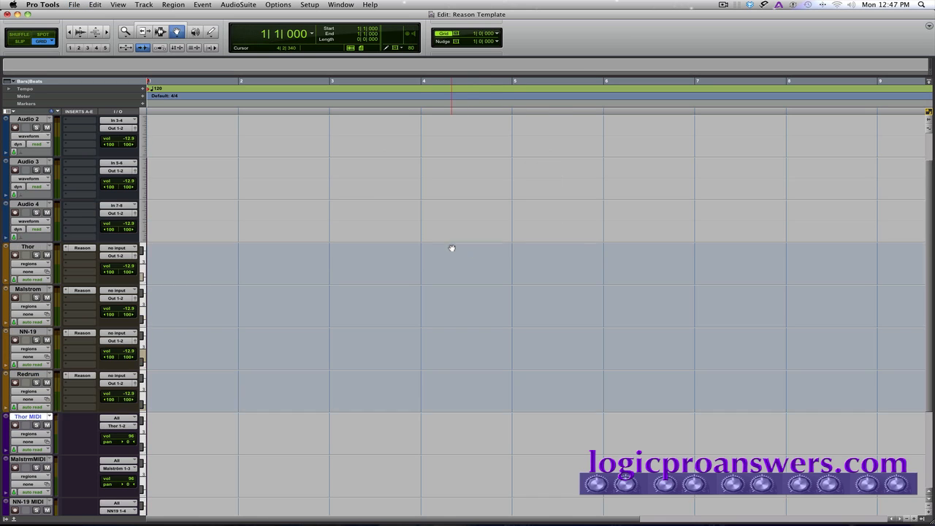
{"action": "scroll", "coordinate": [452, 248], "scroll_direction": "down", "scroll_amount": 4}
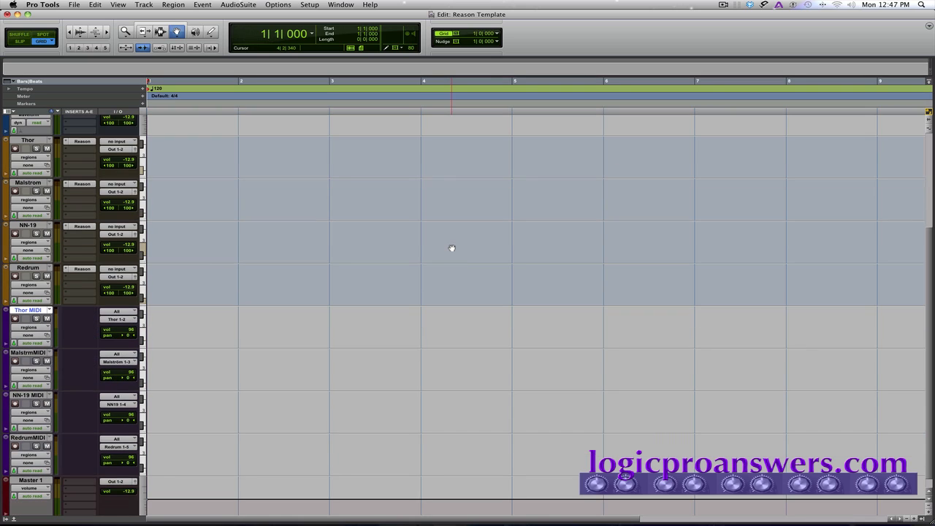